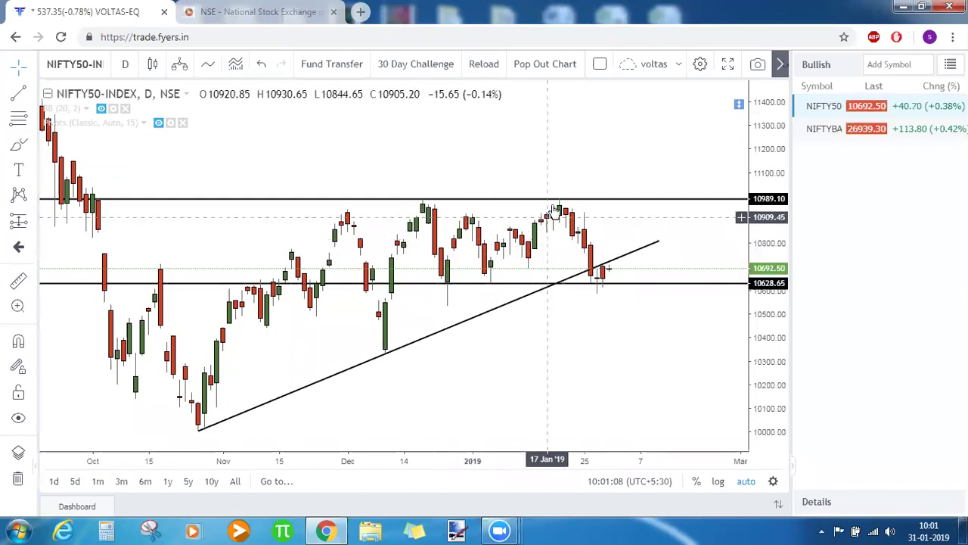
Select one of the horizontal level lines on the NIFTY50 daily chart.
{"action": "left_click", "coordinate": [595, 283]}
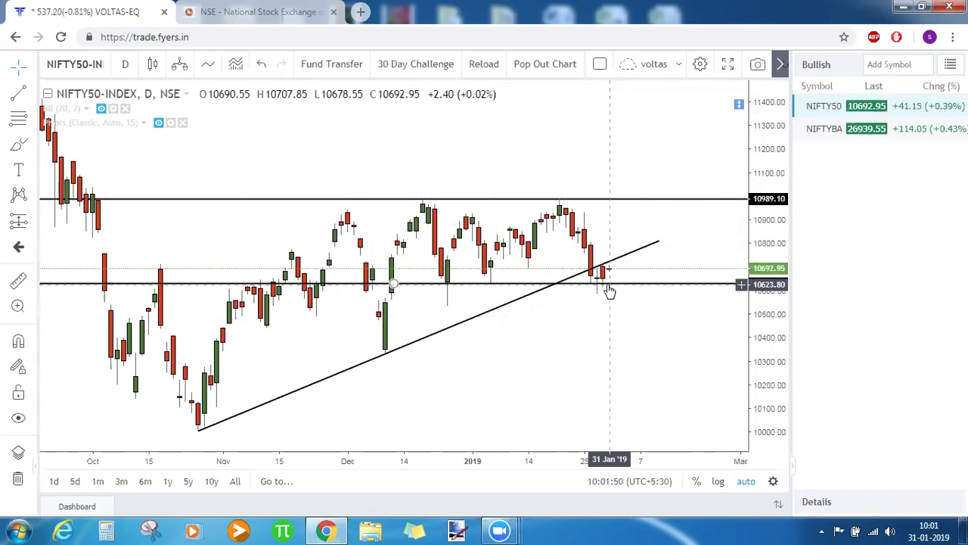
Check today's date, show the classic pivot levels, and stretch the NIFTY50 price scale to enlarge the candles.
{"action": "left_click", "coordinate": [929, 527]}
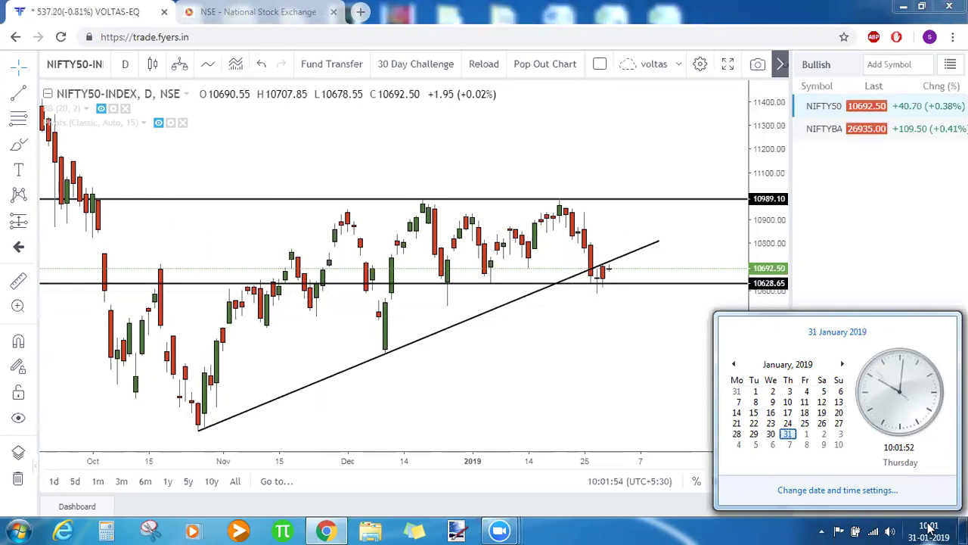
{"action": "left_click", "coordinate": [536, 344]}
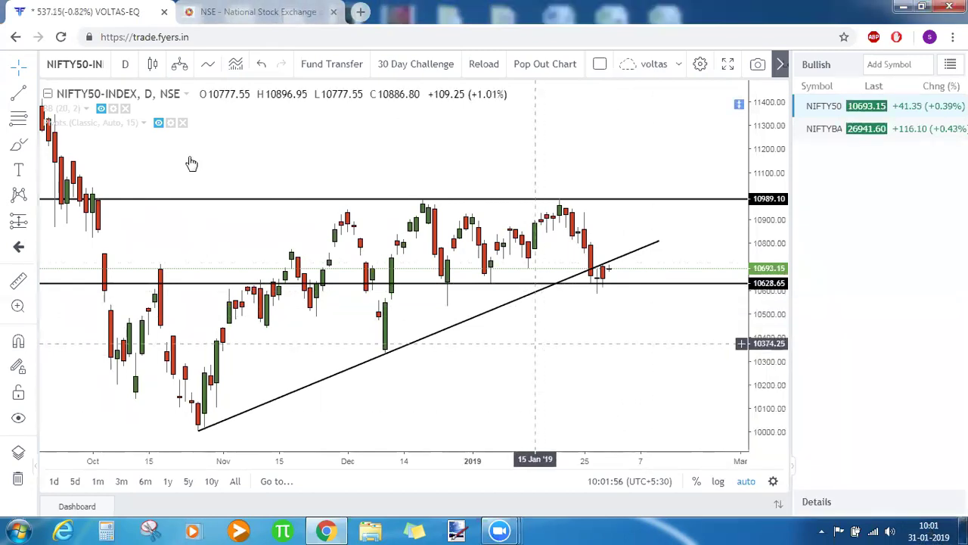
{"action": "left_click", "coordinate": [158, 123]}
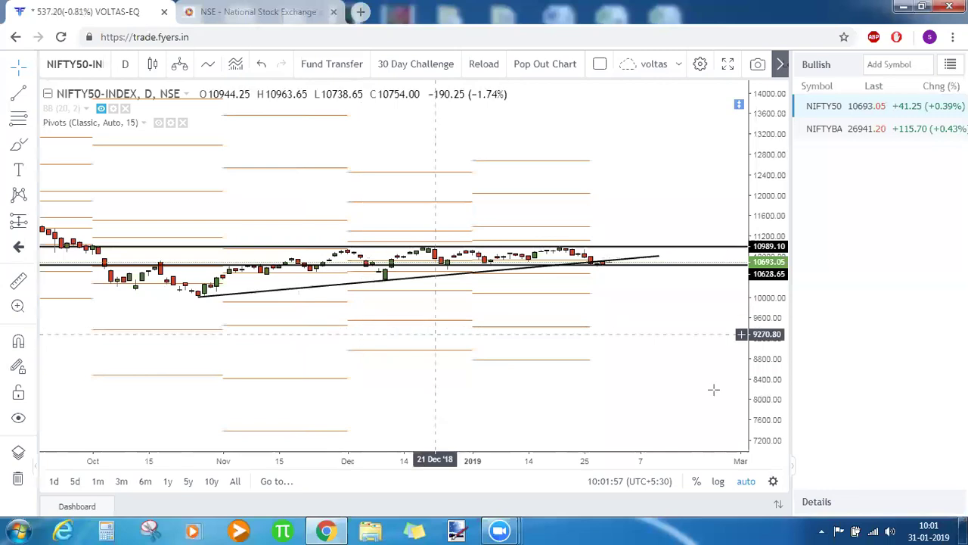
{"action": "left_click_drag", "start_coordinate": [774, 340], "coordinate": [769, 248]}
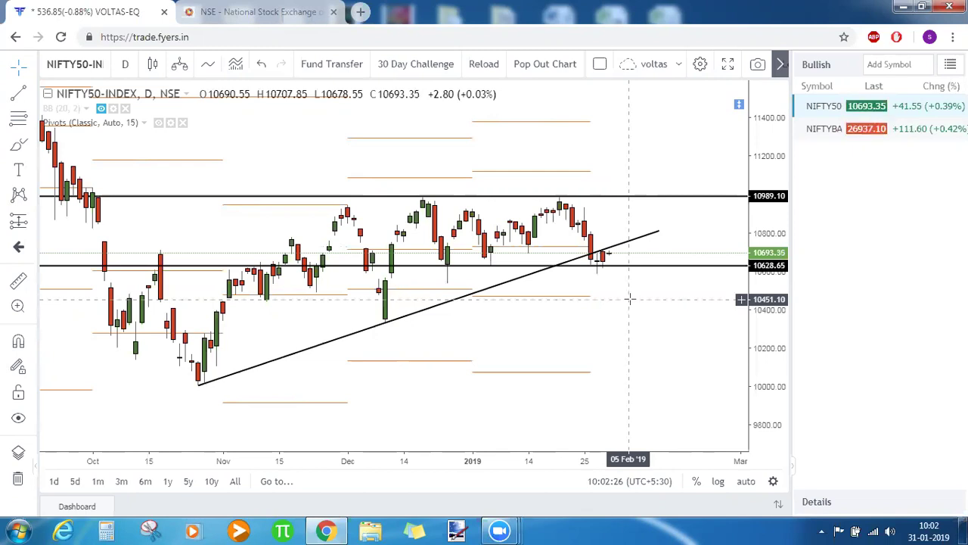
Switch to monthly (M) candles, zoom to 2016 onward, and stretch the price scale to about 8000–12800.
{"action": "type", "text": "M"}
{"action": "key", "text": "Return"}
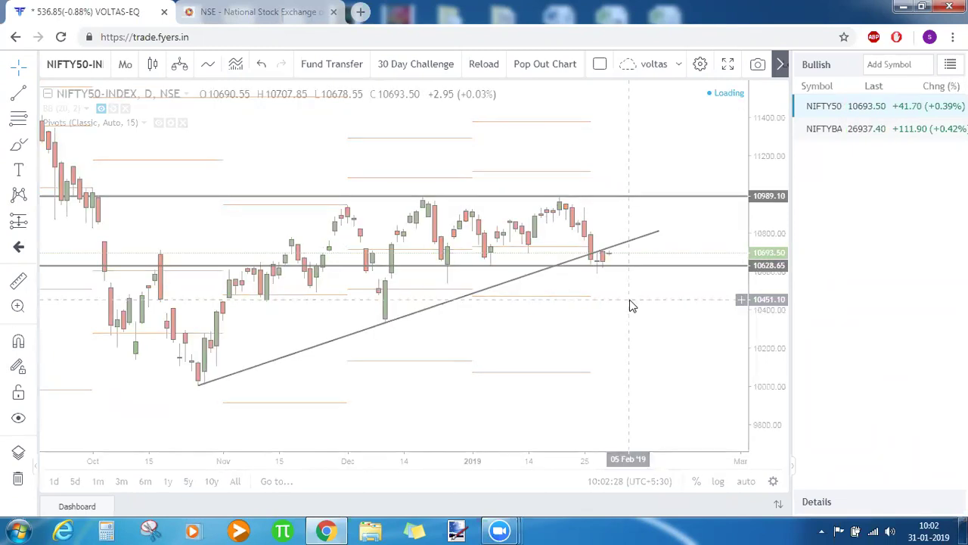
{"action": "left_click", "coordinate": [745, 482]}
{"action": "left_click_drag", "start_coordinate": [761, 382], "coordinate": [654, 377]}
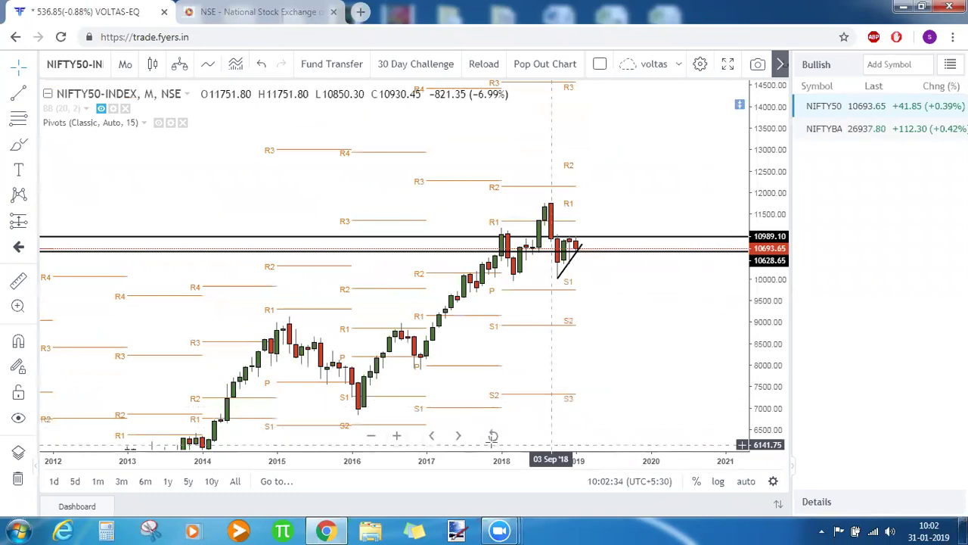
{"action": "left_click", "coordinate": [396, 436]}
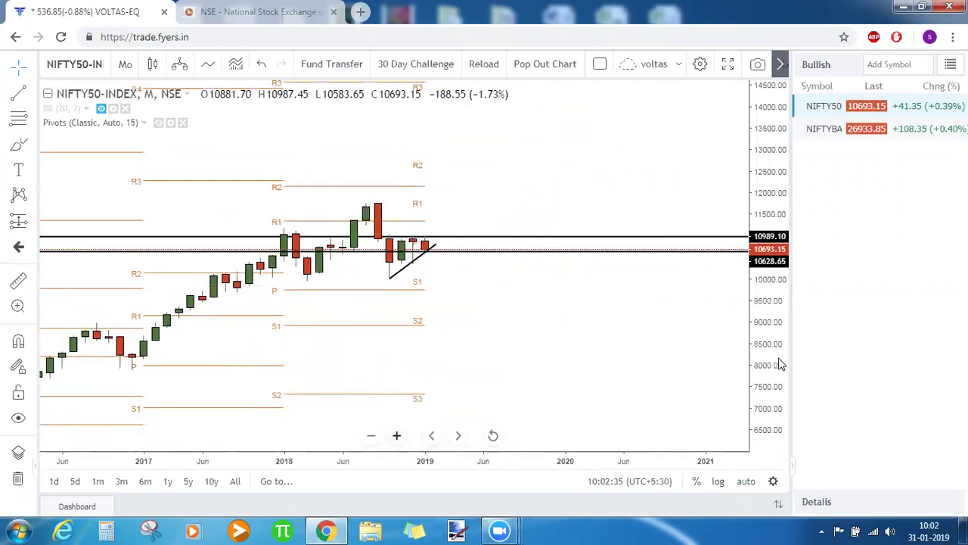
{"action": "left_click_drag", "start_coordinate": [761, 384], "coordinate": [696, 268]}
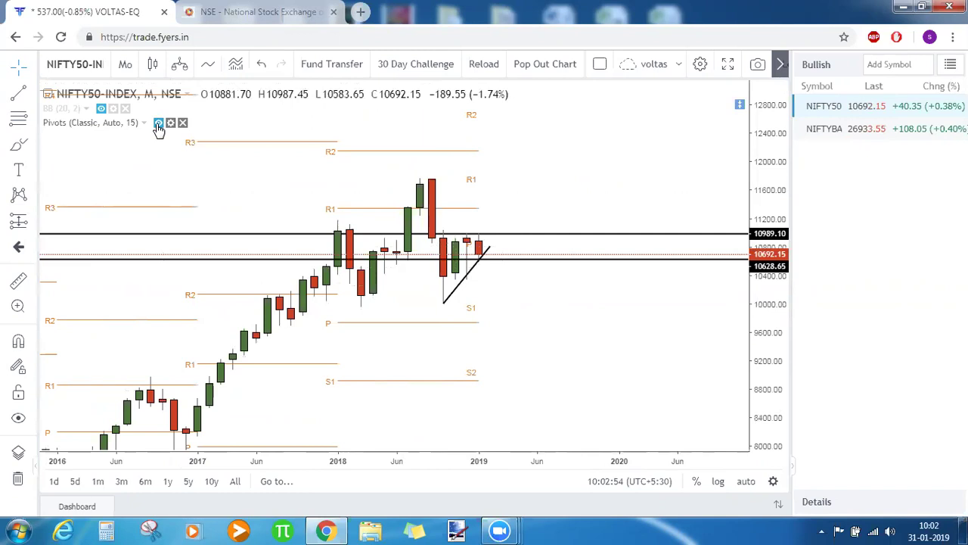
Return to daily (D) candles, hide the pivot levels, and zoom out to early October.
{"action": "type", "text": "D"}
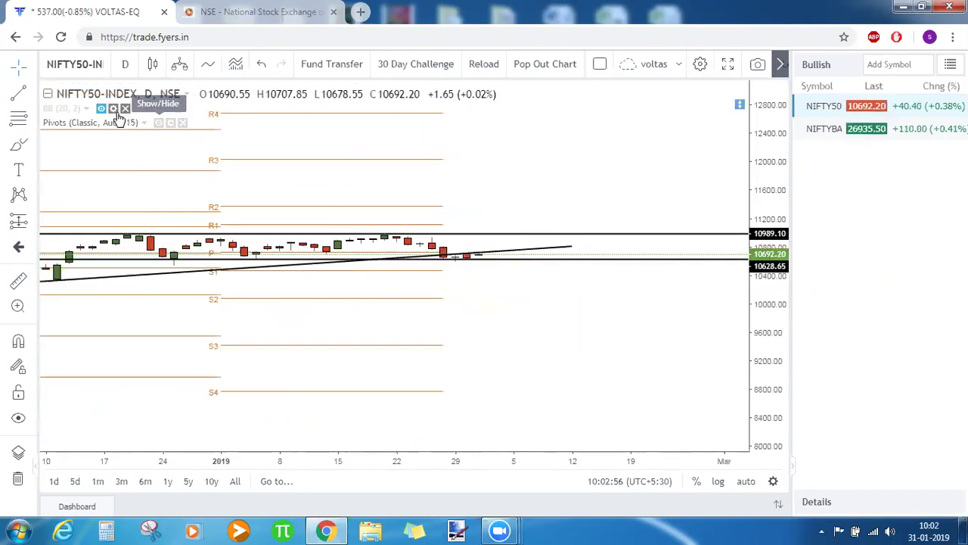
{"action": "left_click", "coordinate": [158, 121]}
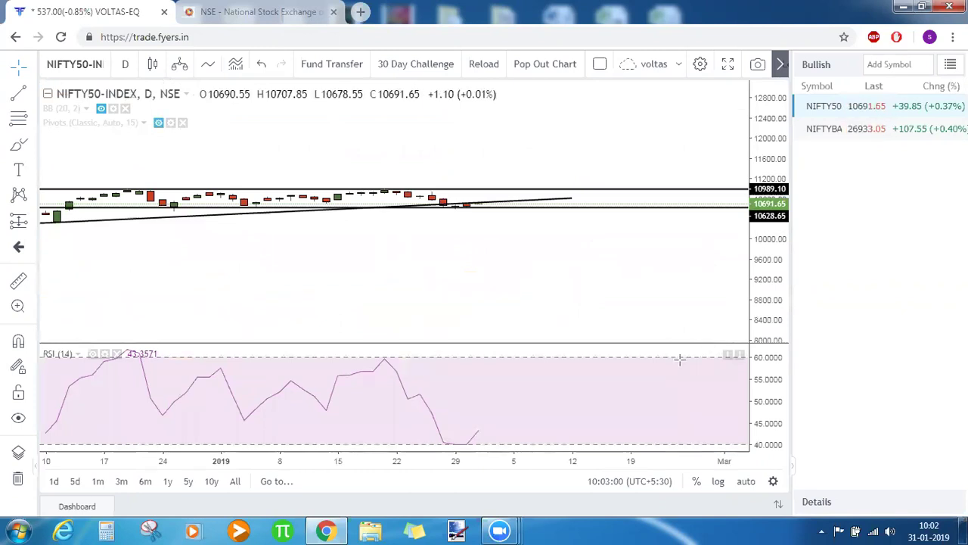
{"action": "left_click", "coordinate": [370, 437]}
{"action": "left_click", "coordinate": [371, 438]}
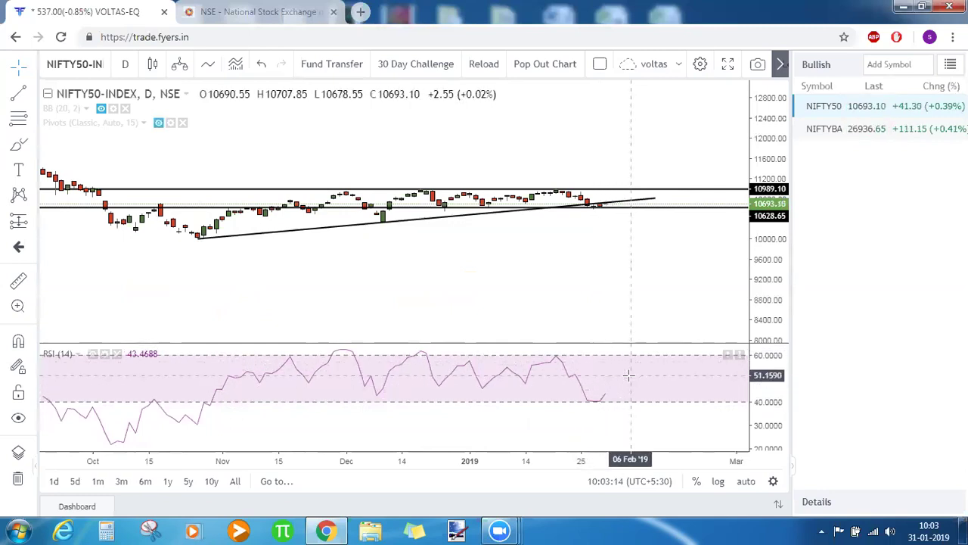
Auto-fit the NIFTY50 daily price scale to about 10000–11400 above the RSI pane.
{"action": "left_click", "coordinate": [745, 481]}
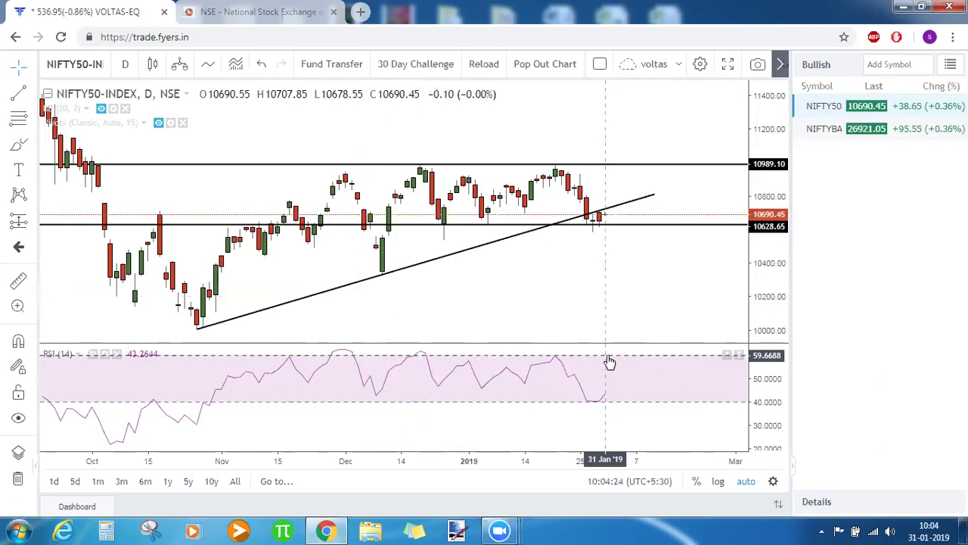
Hide the RSI pane, zoom out to include September, and compress the price scale.
{"action": "double_click", "coordinate": [622, 311]}
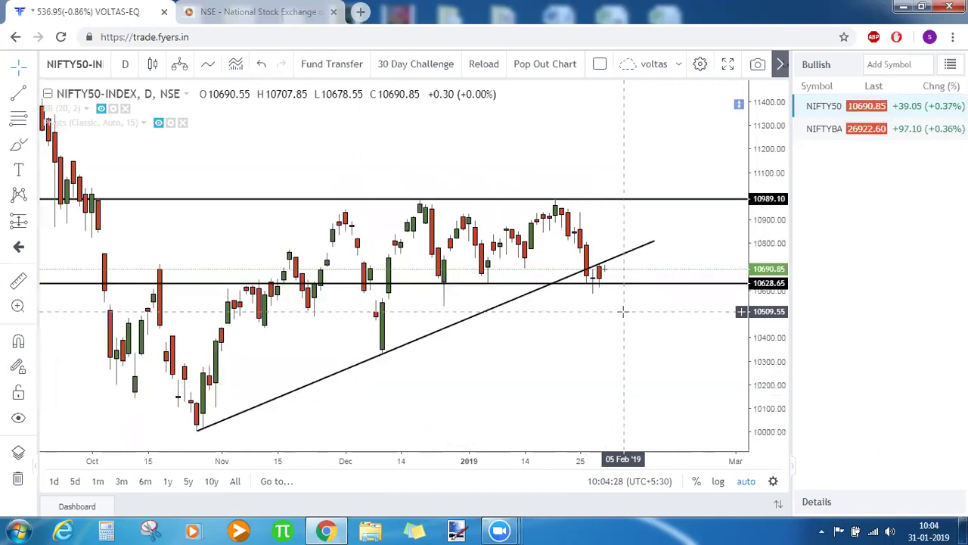
{"action": "mouse_move", "coordinate": [326, 460]}
{"action": "left_click", "coordinate": [375, 436]}
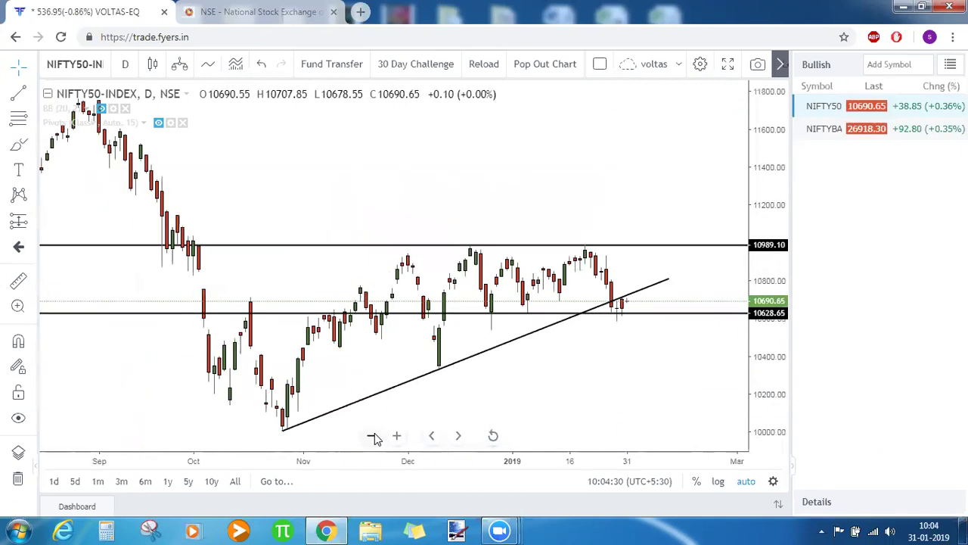
{"action": "left_click_drag", "start_coordinate": [766, 299], "coordinate": [693, 365]}
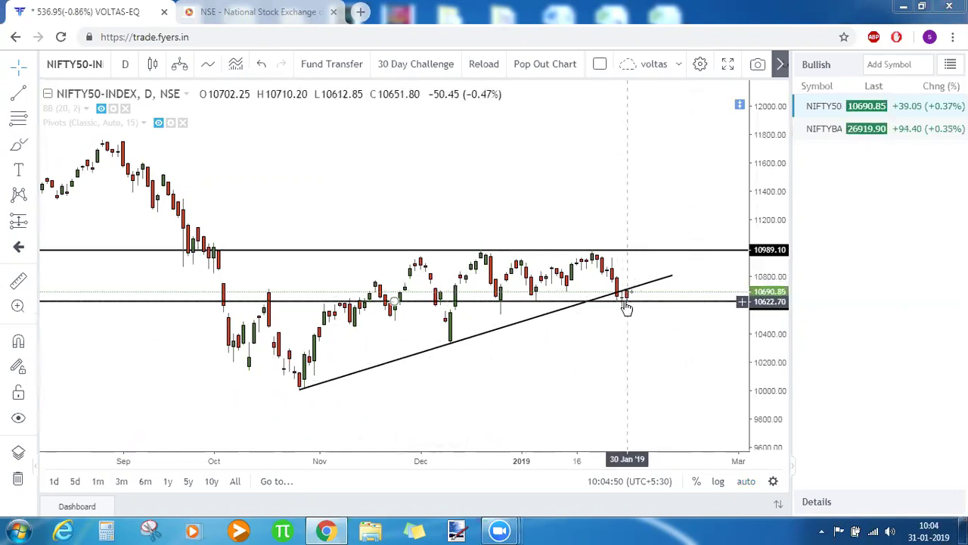
{"action": "double_click", "coordinate": [649, 354]}
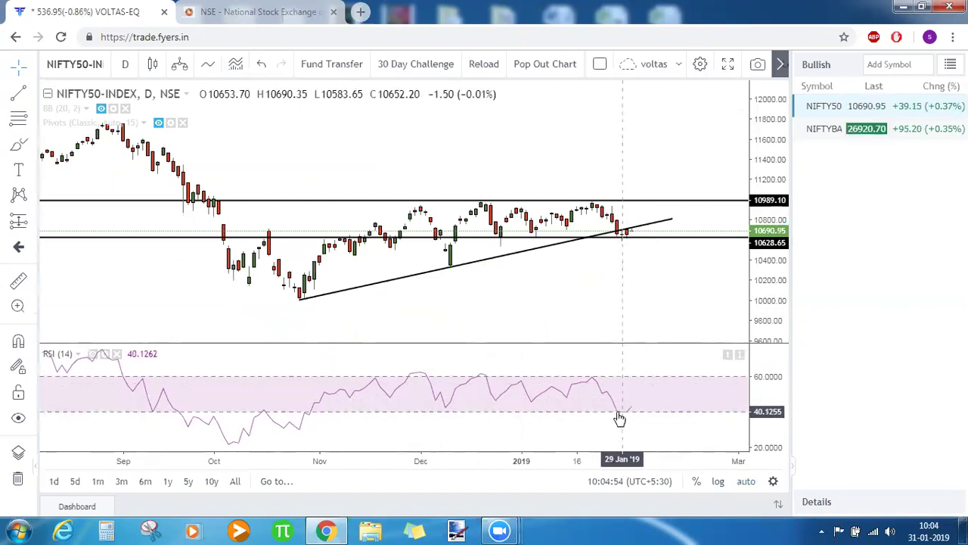
{"action": "double_click", "coordinate": [666, 291]}
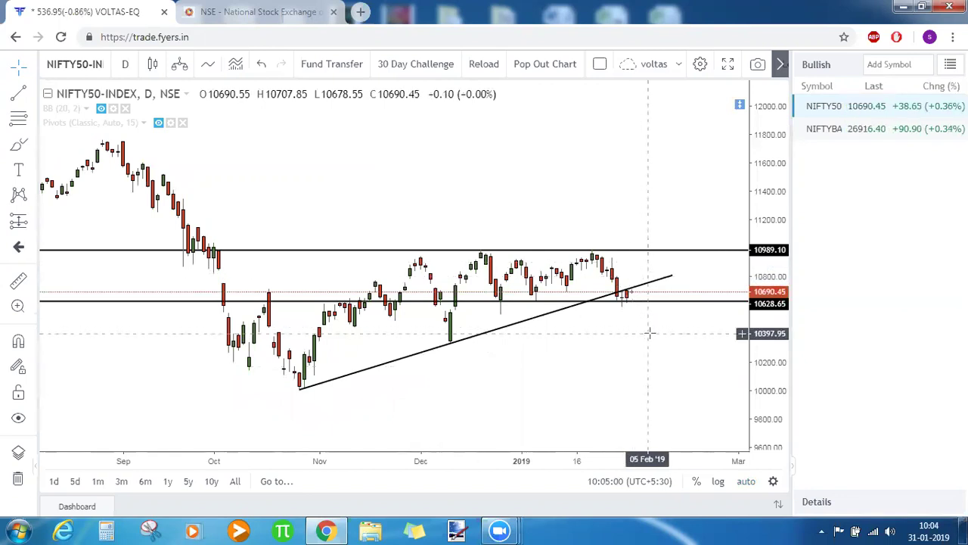
Switch to 15-minute candles and fit the price scale to about 10550–10975.
{"action": "type", "text": "15"}
{"action": "key", "text": "Return"}
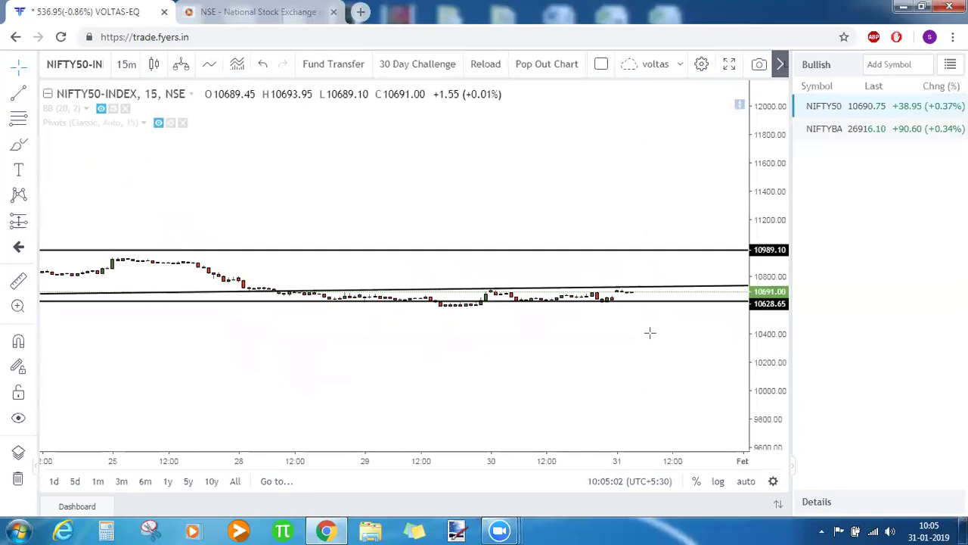
{"action": "left_click", "coordinate": [735, 482]}
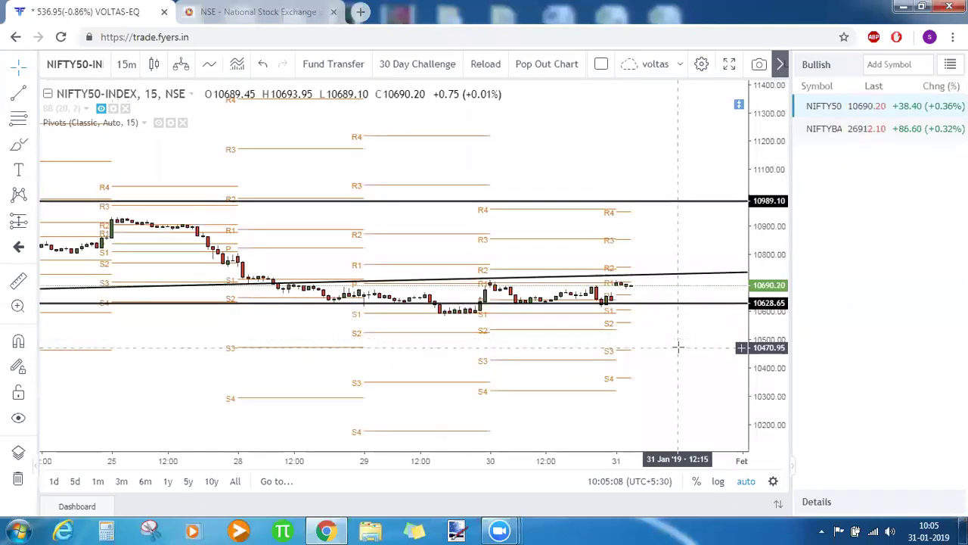
{"action": "left_click_drag", "start_coordinate": [768, 282], "coordinate": [668, 235]}
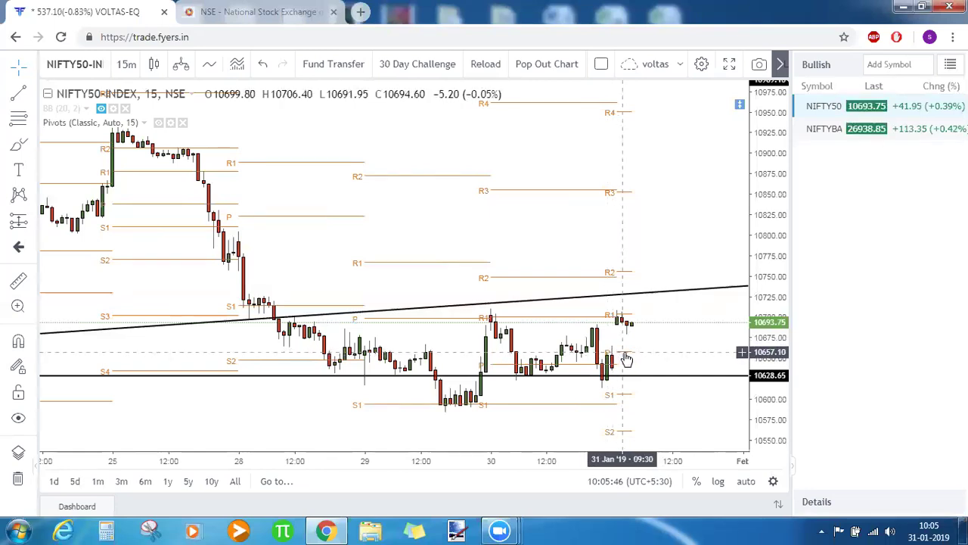
Toggle the Bollinger Bands and Pivots overlays, leaving both hidden.
{"action": "left_click", "coordinate": [102, 110]}
{"action": "left_click", "coordinate": [158, 124]}
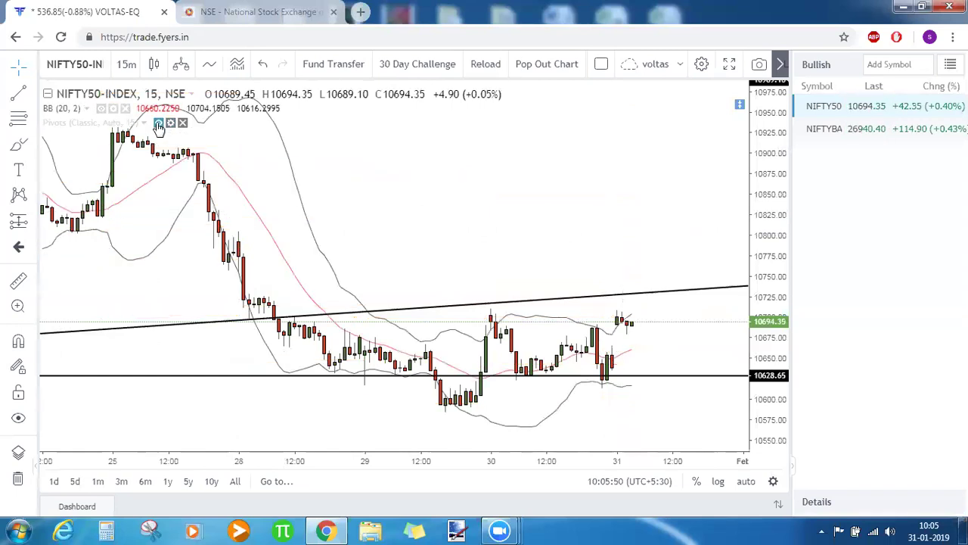
{"action": "left_click", "coordinate": [159, 124]}
{"action": "right_click", "coordinate": [159, 125]}
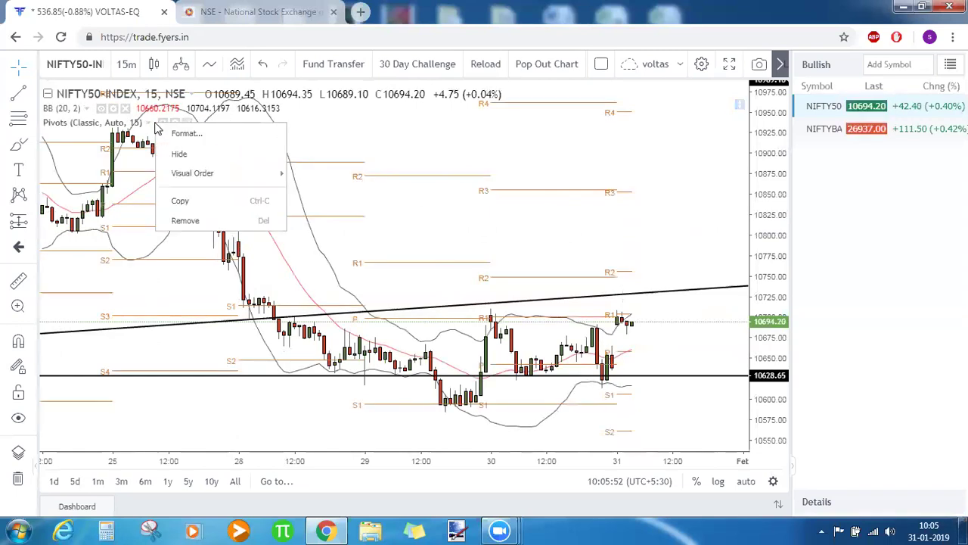
{"action": "left_click", "coordinate": [295, 136]}
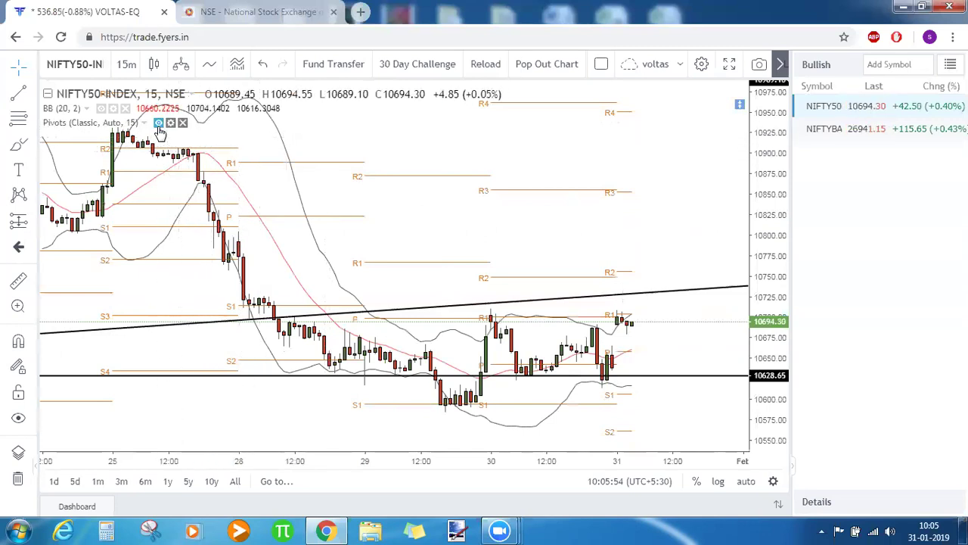
{"action": "left_click", "coordinate": [158, 123]}
{"action": "left_click", "coordinate": [102, 109]}
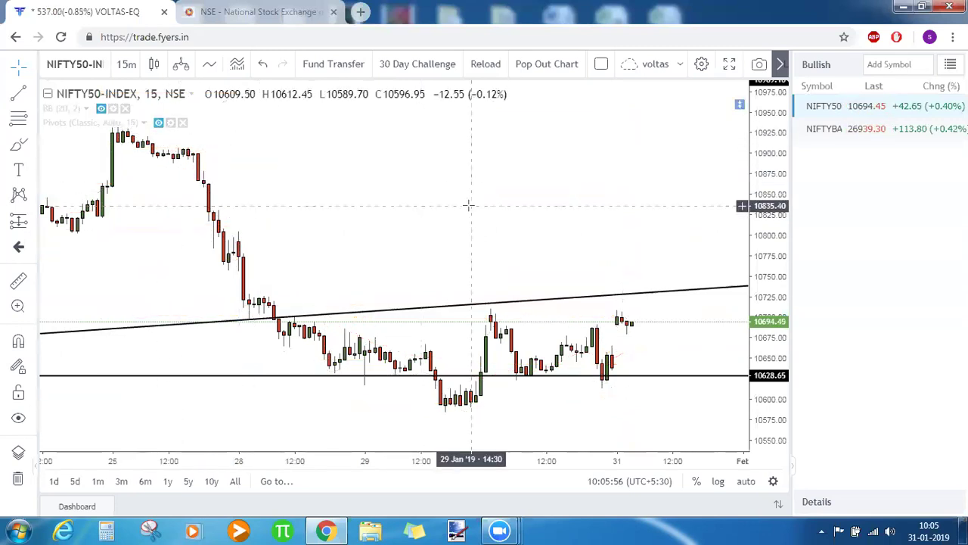
Change the NIFTY50 chart interval to 1 day (D).
{"action": "key", "text": "comma"}
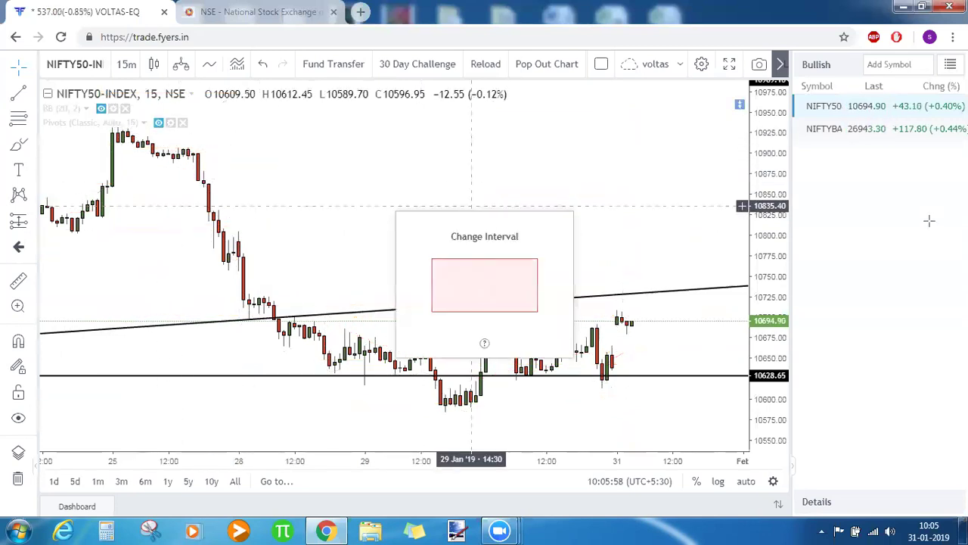
{"action": "type", "text": "D"}
{"action": "key", "text": "Return"}
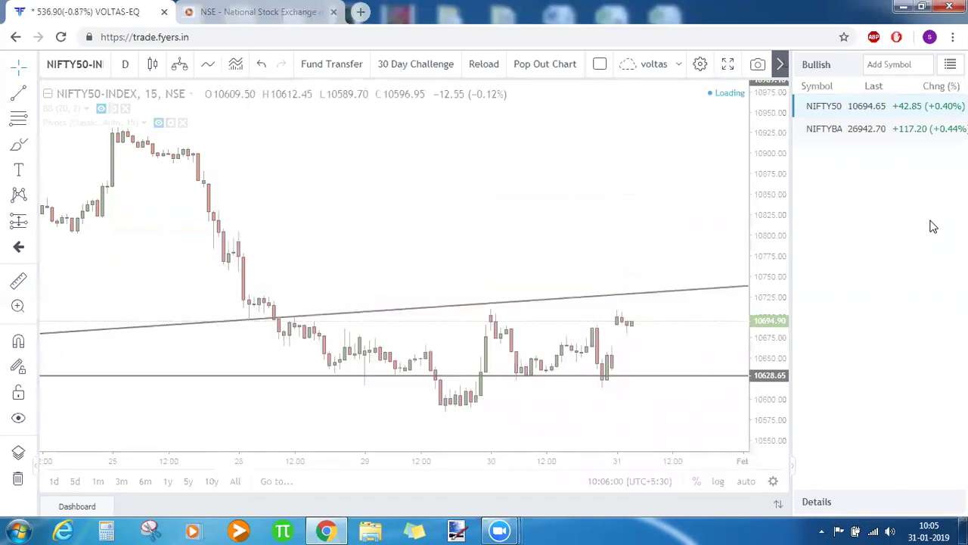
{"action": "key", "text": "comma"}
{"action": "type", "text": "D"}
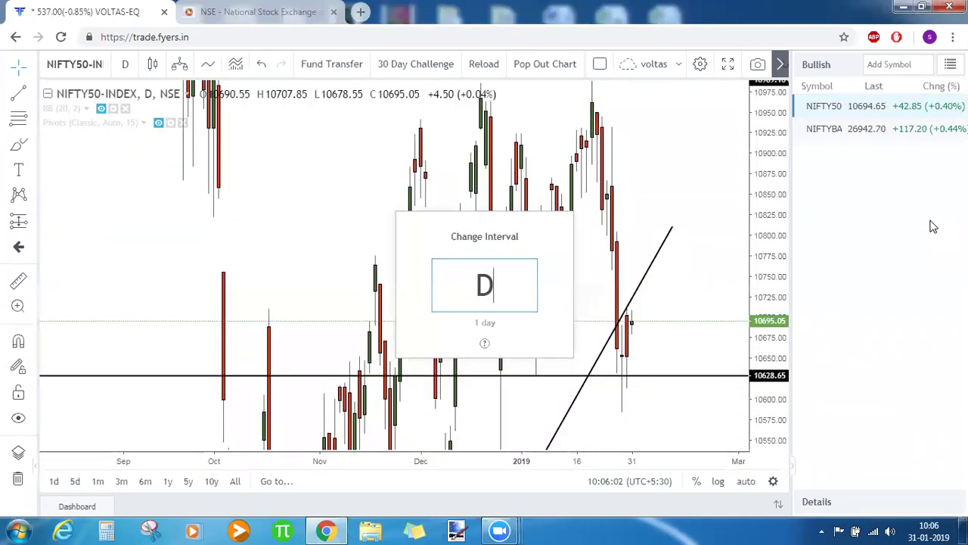
{"action": "key", "text": "Return"}
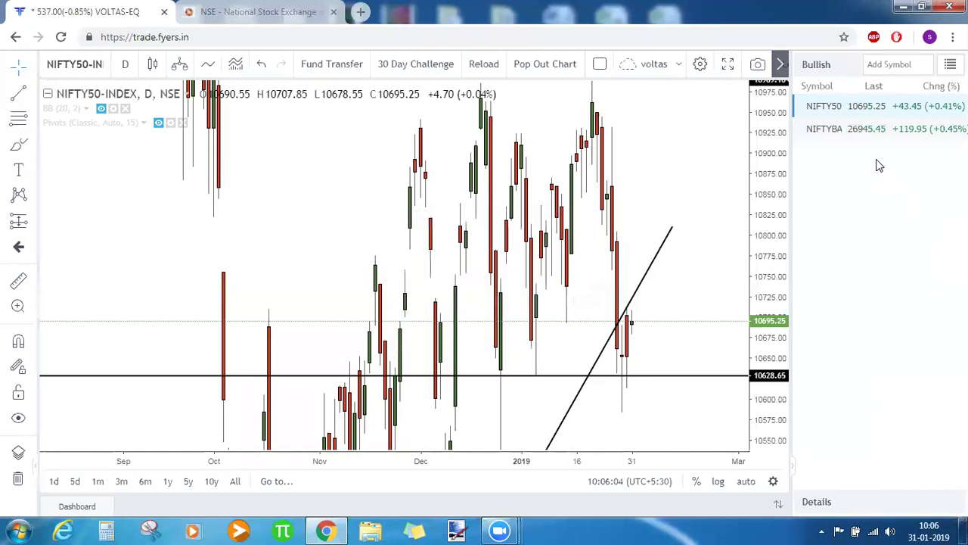
Open the NIFTYBANK daily chart and inspect its rising trendline from the late-October low.
{"action": "left_click", "coordinate": [879, 131]}
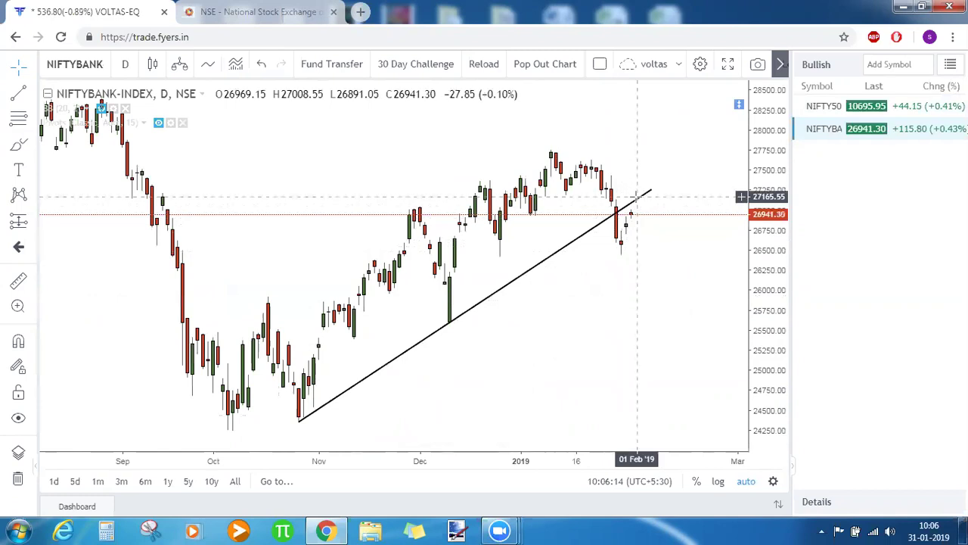
{"action": "left_click", "coordinate": [634, 207]}
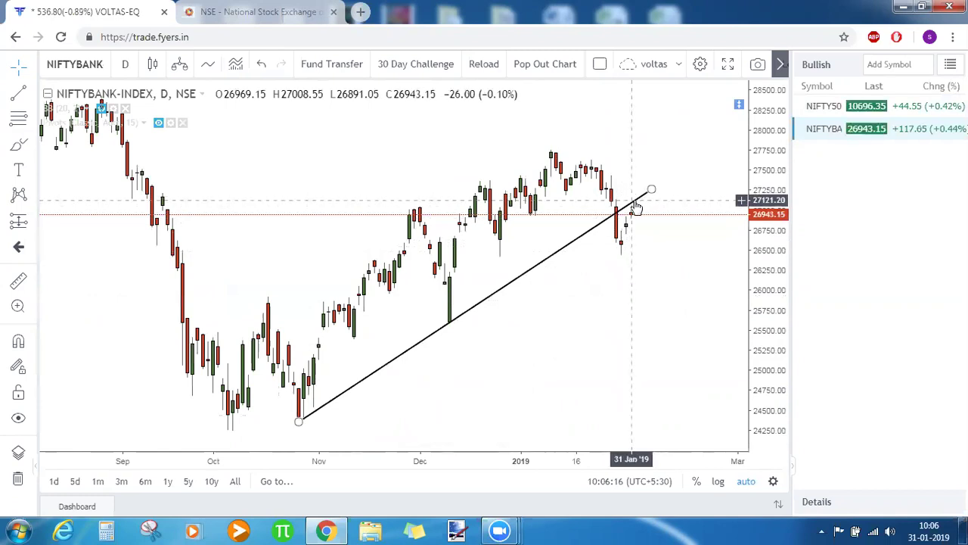
{"action": "left_click", "coordinate": [471, 328]}
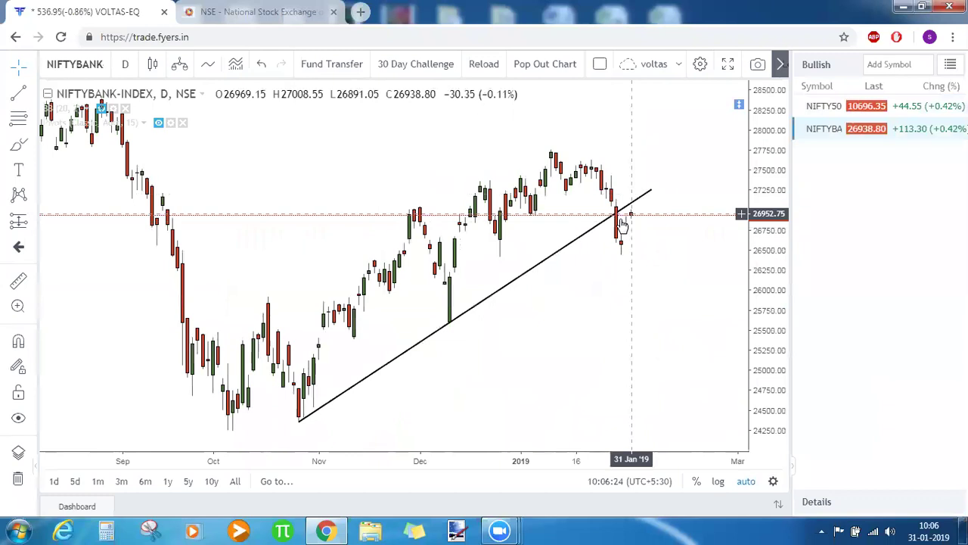
Remove the leftover indicator from NIFTYBANK and add a Moving Average.
{"action": "left_click", "coordinate": [183, 122]}
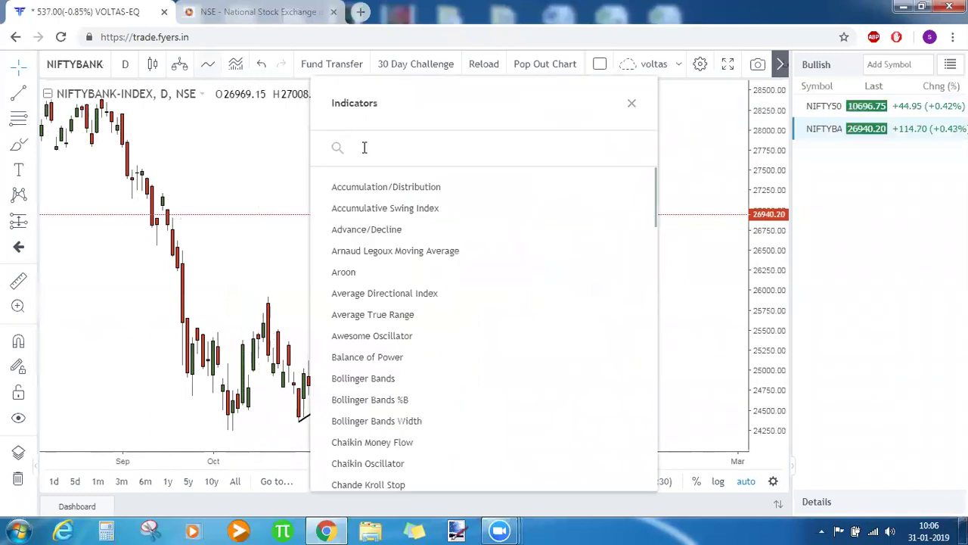
{"action": "type", "text": "oving"}
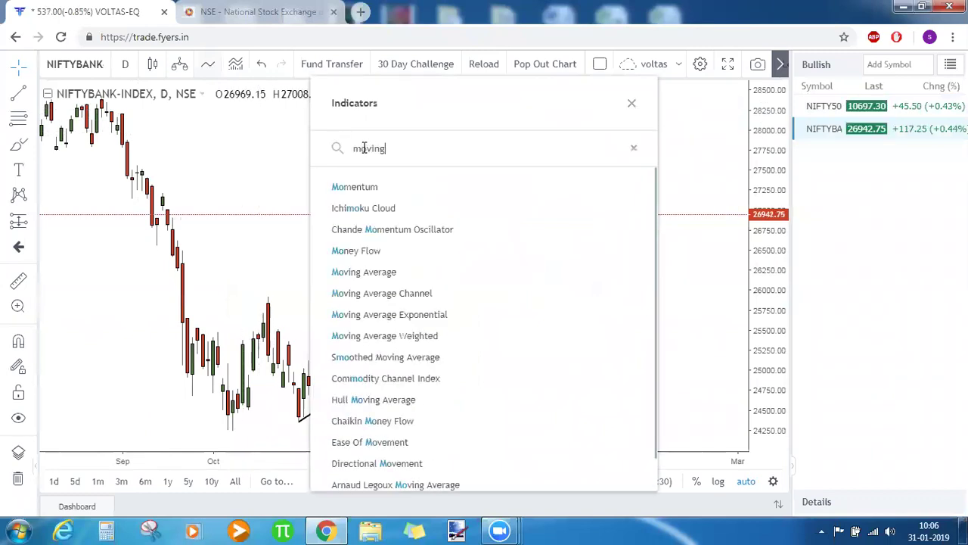
{"action": "key", "text": "Return"}
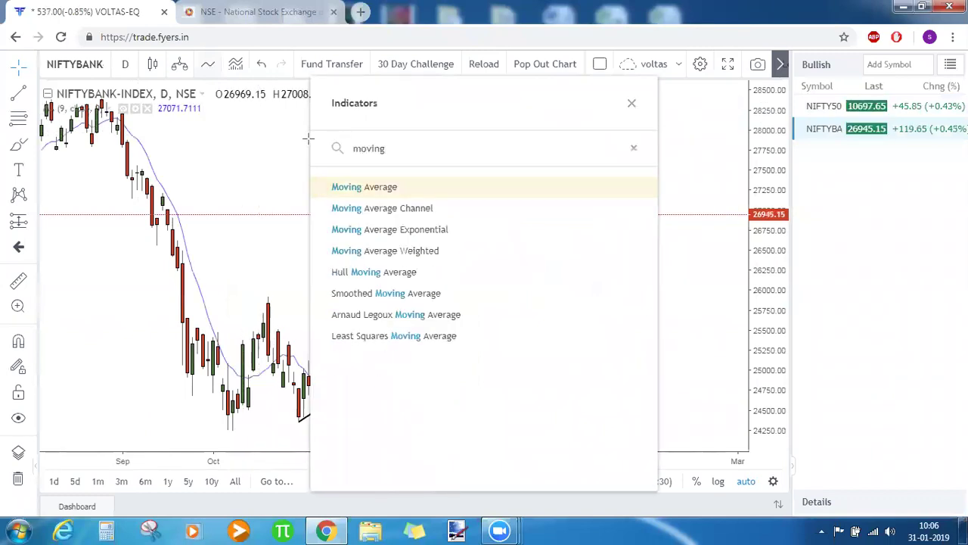
{"action": "left_click", "coordinate": [632, 105]}
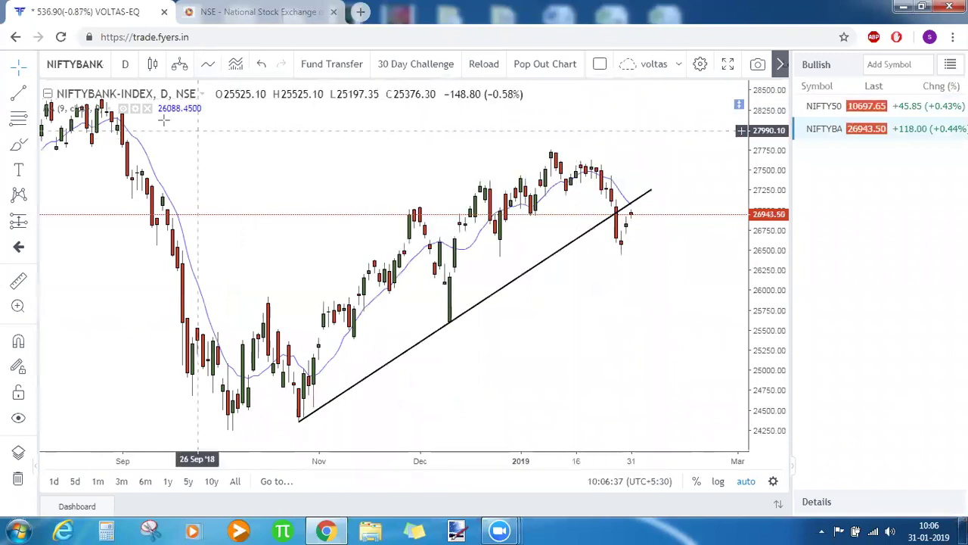
Set the Moving Average length to 20, then 50, 100, and finally 200.
{"action": "left_click", "coordinate": [137, 109]}
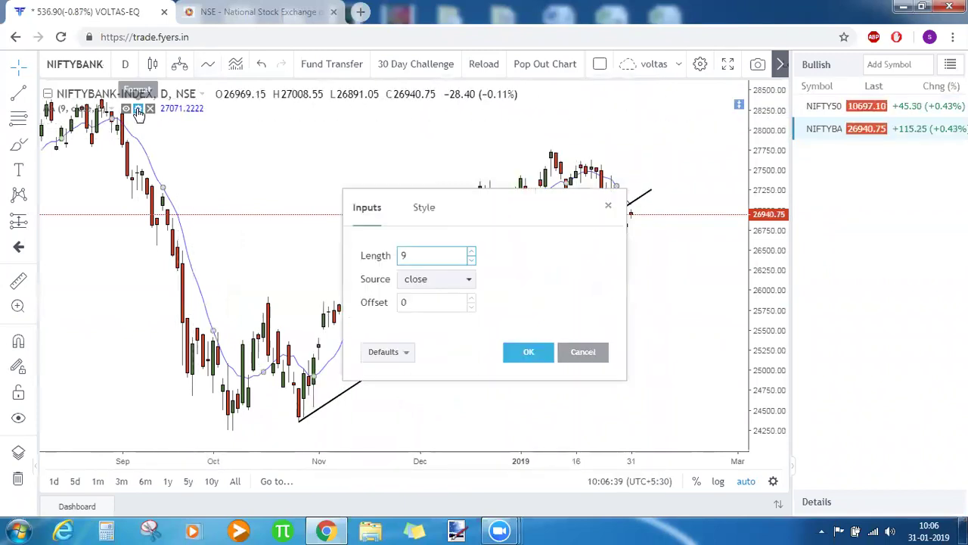
{"action": "type", "text": "20"}
{"action": "key", "text": "Return"}
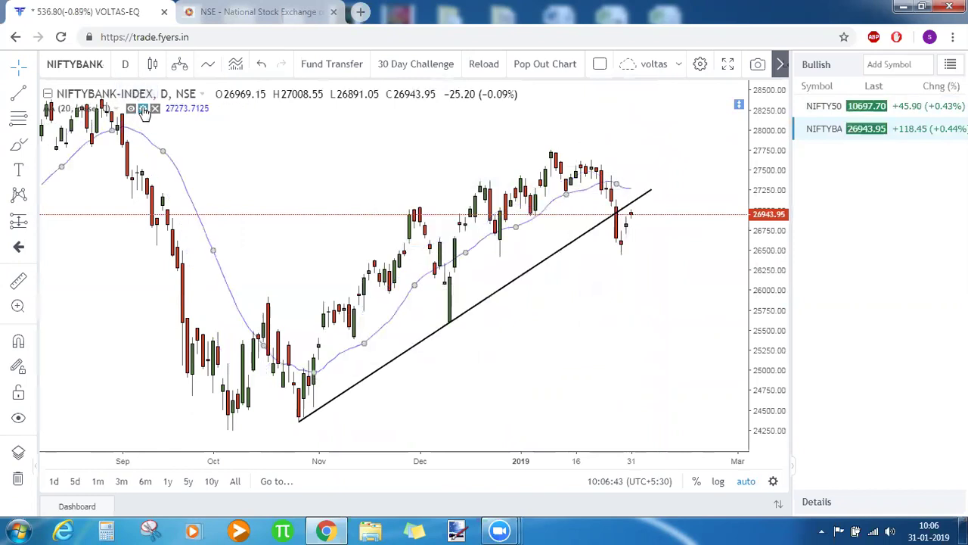
{"action": "left_click", "coordinate": [143, 109]}
{"action": "key", "text": "BackSpace"}
{"action": "key", "text": "Return"}
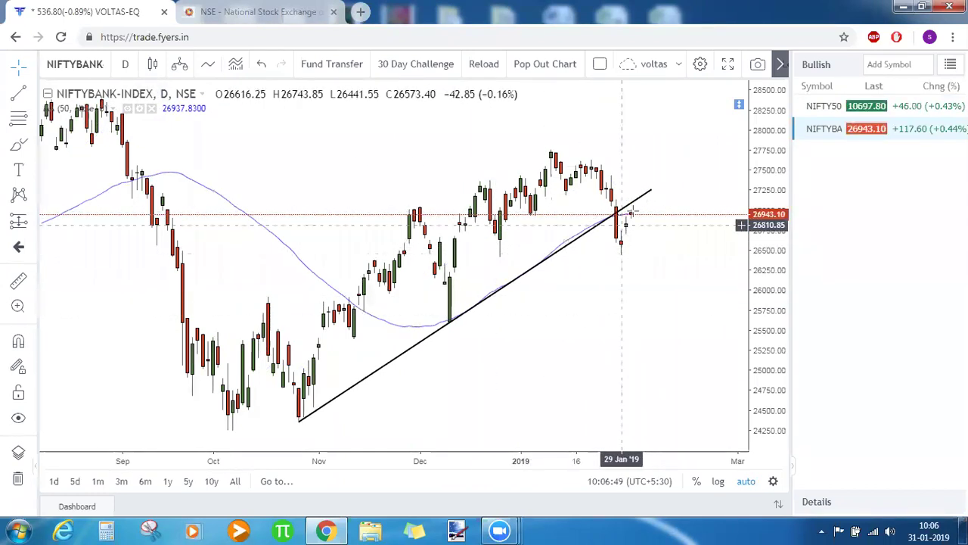
{"action": "left_click", "coordinate": [140, 109]}
{"action": "key", "text": "BackSpace"}
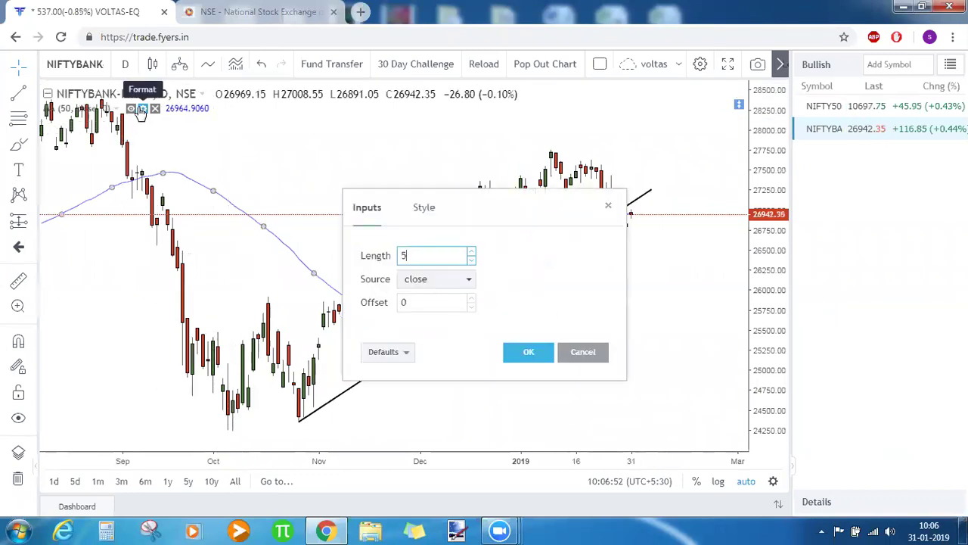
{"action": "type", "text": "100"}
{"action": "key", "text": "Return"}
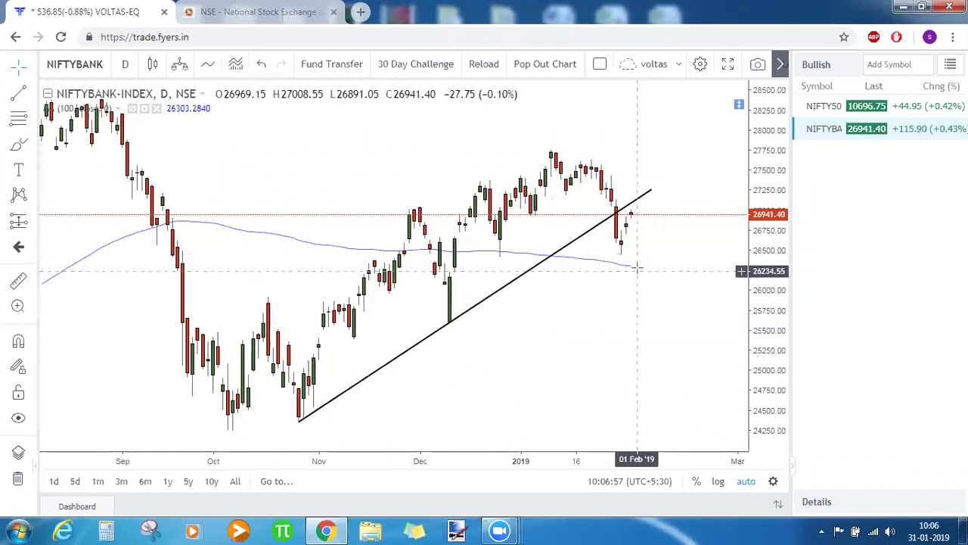
{"action": "left_click", "coordinate": [145, 109]}
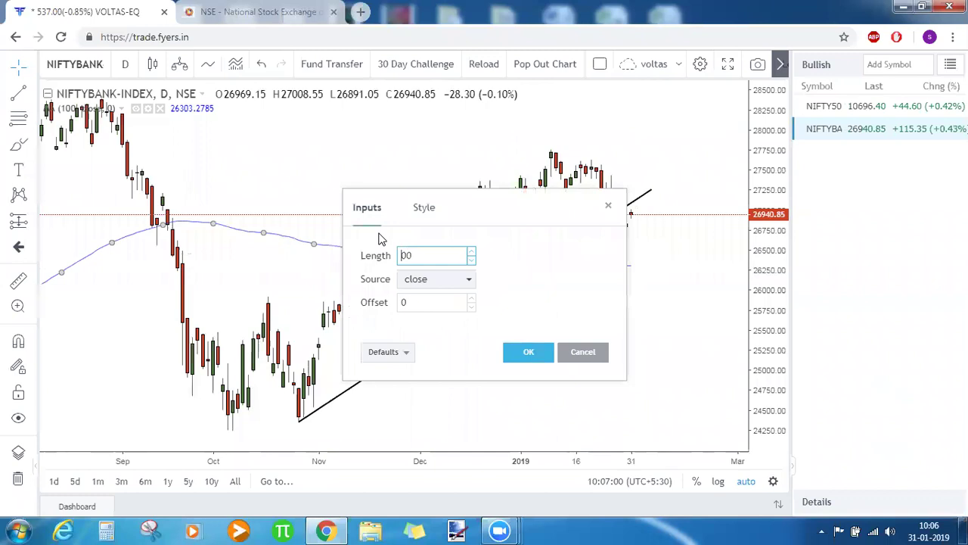
{"action": "key", "text": "Return"}
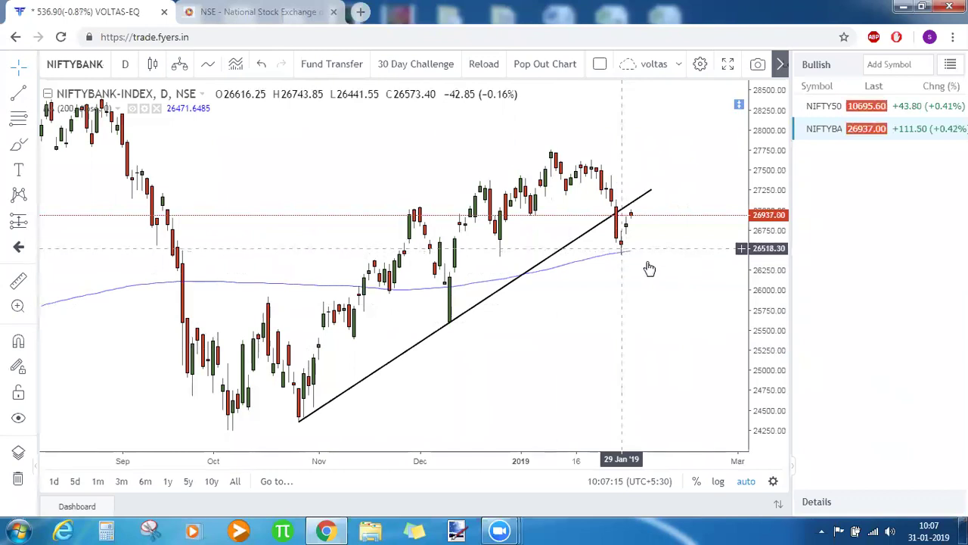
Refit the candles, delete the black trendline, and switch to the NSE option-chain tab.
{"action": "left_click_drag", "start_coordinate": [779, 269], "coordinate": [786, 283]}
{"action": "left_click_drag", "start_coordinate": [651, 314], "coordinate": [670, 331]}
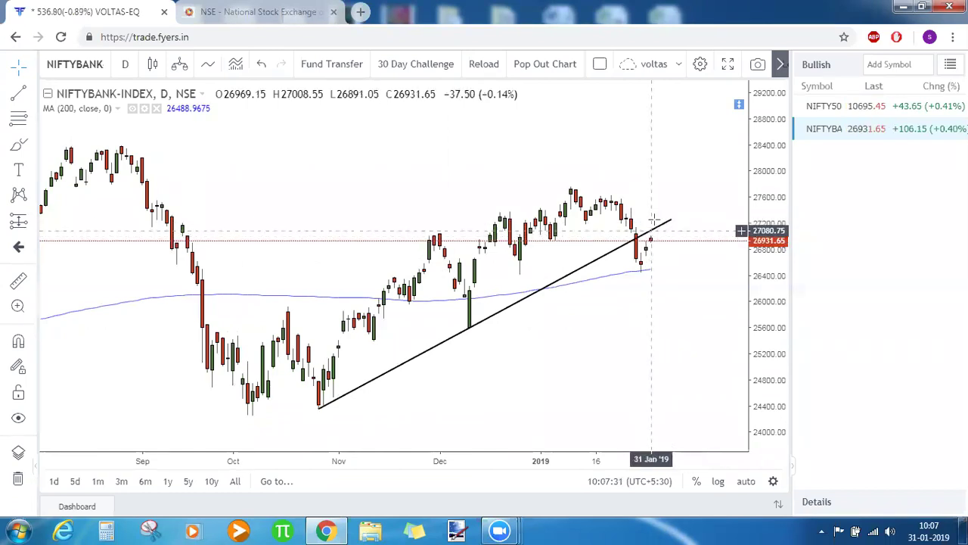
{"action": "left_click", "coordinate": [647, 236]}
{"action": "key", "text": "Delete"}
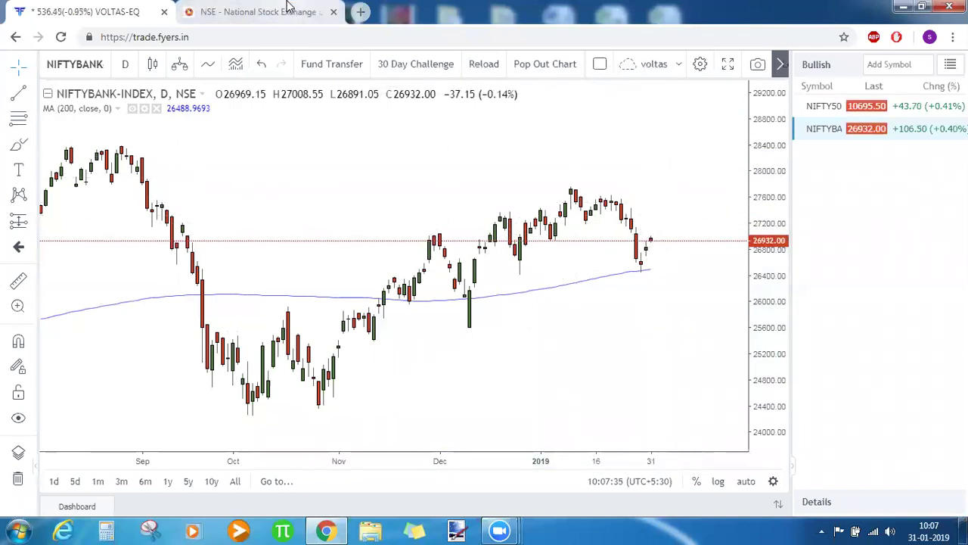
{"action": "left_click", "coordinate": [295, 12]}
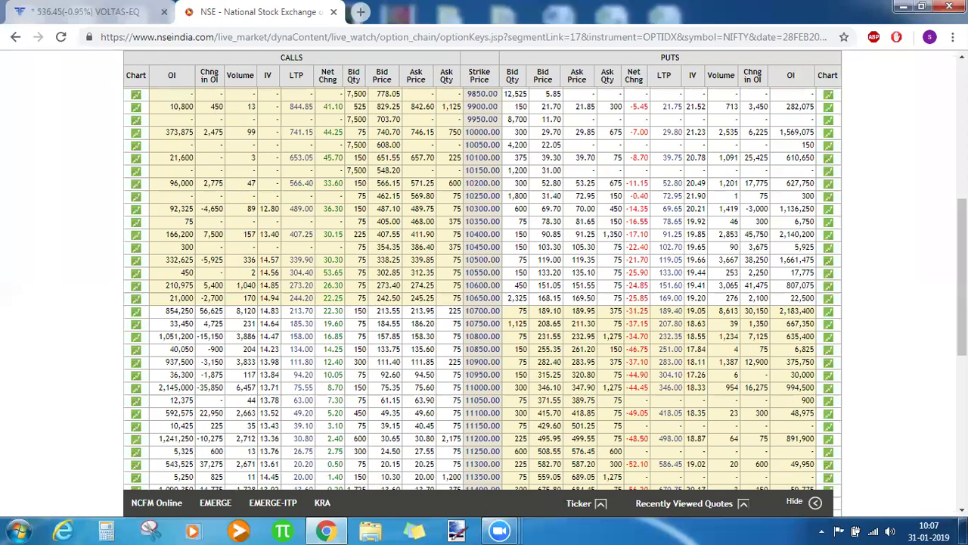
Keep NIFTY in the option chain and select the 10700 put open interest (2,183,400).
{"action": "scroll", "coordinate": [484, 287], "scroll_direction": "up", "scroll_amount": 10}
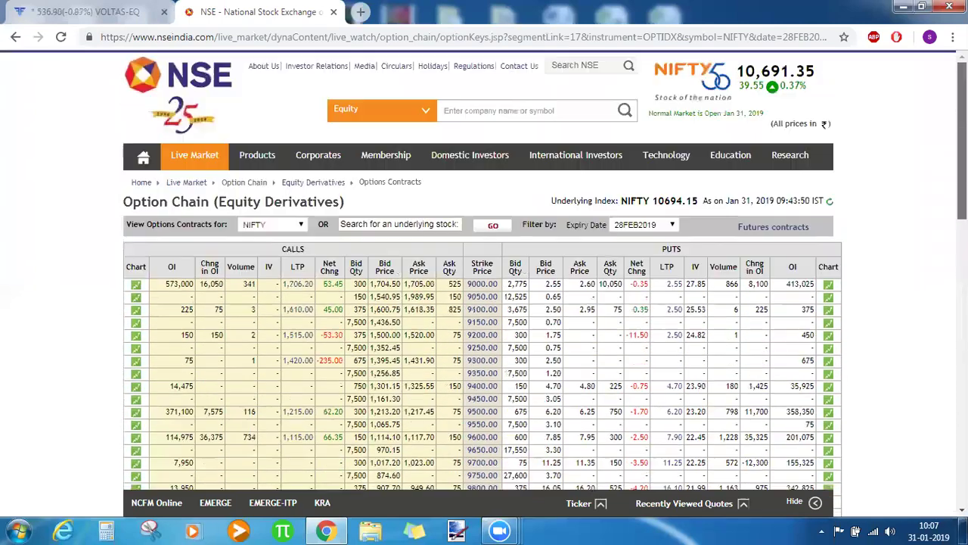
{"action": "left_click", "coordinate": [281, 225]}
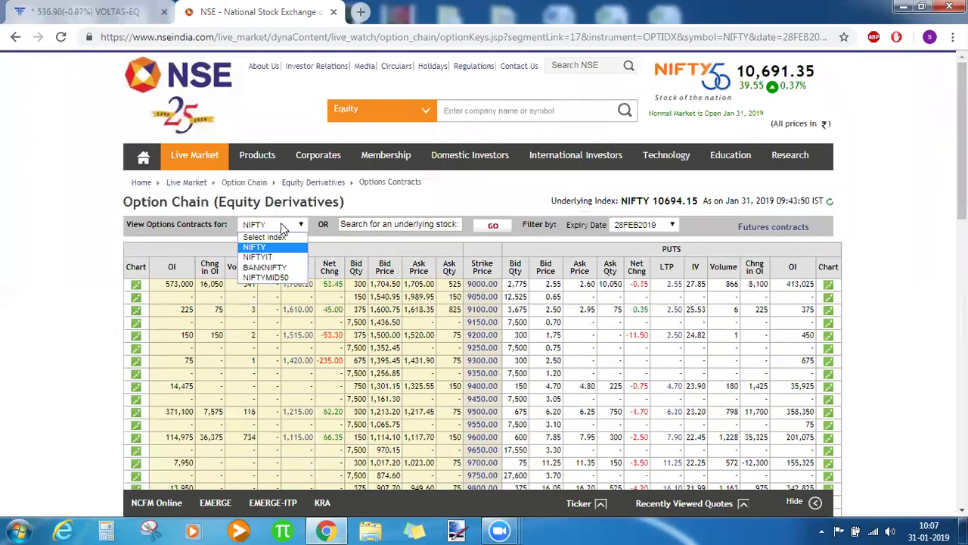
{"action": "left_click", "coordinate": [283, 226]}
{"action": "scroll", "coordinate": [295, 227], "scroll_direction": "down", "scroll_amount": 4}
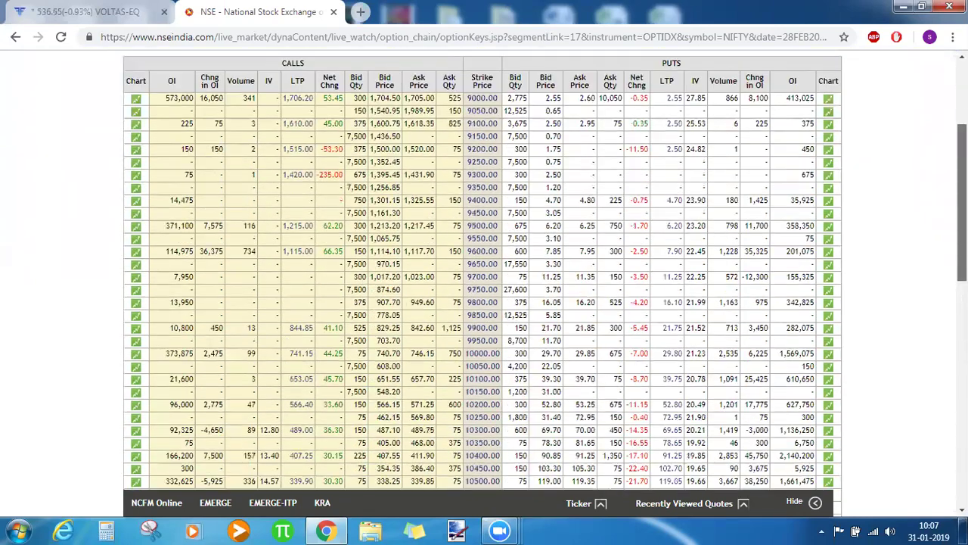
{"action": "scroll", "coordinate": [855, 301], "scroll_direction": "down", "scroll_amount": 3}
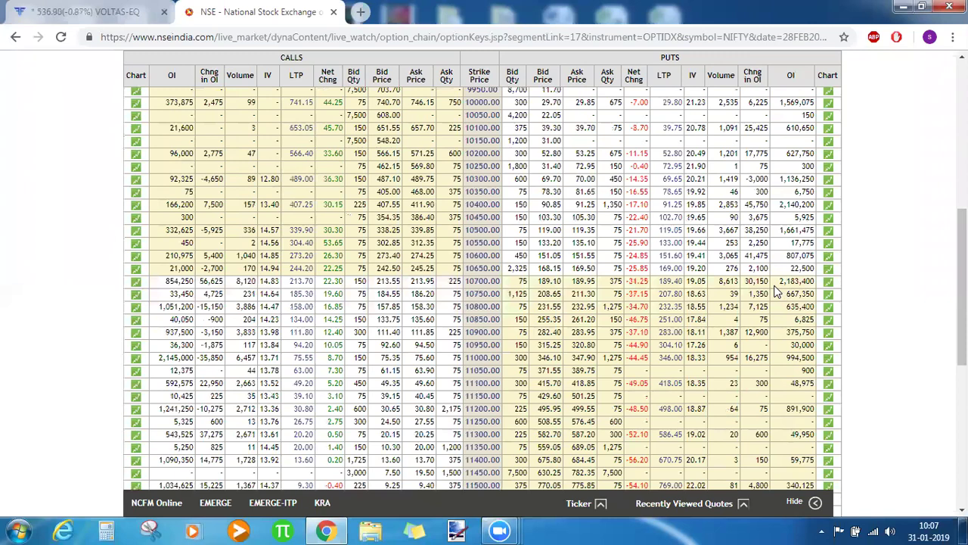
{"action": "left_click_drag", "start_coordinate": [808, 282], "coordinate": [821, 282]}
Highlight the 11000 strike call row, then scroll back to the top.
{"action": "mouse_move", "coordinate": [962, 288]}
{"action": "left_mouse_down"}
{"action": "mouse_move", "coordinate": [962, 164]}
{"action": "mouse_move", "coordinate": [962, 295]}
{"action": "left_mouse_up"}
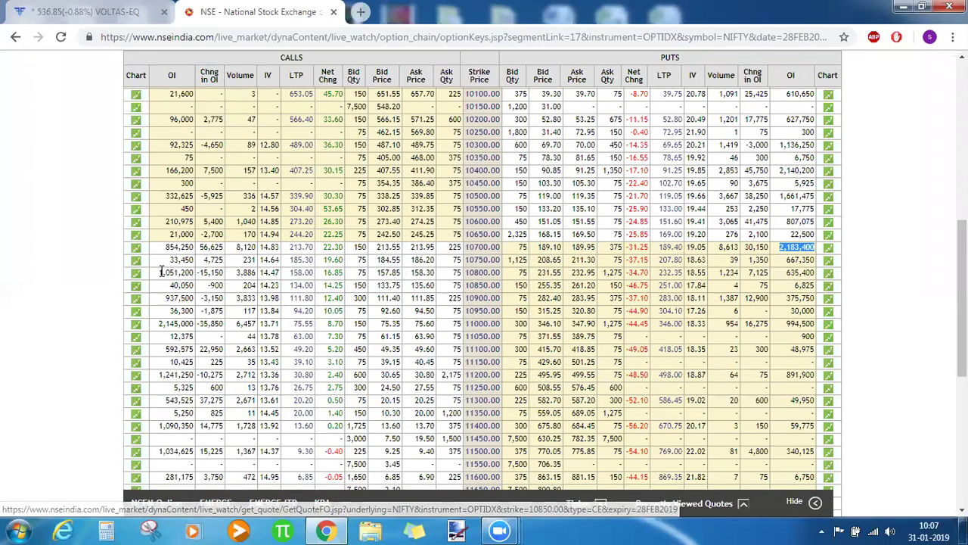
{"action": "left_click_drag", "start_coordinate": [158, 331], "coordinate": [500, 333]}
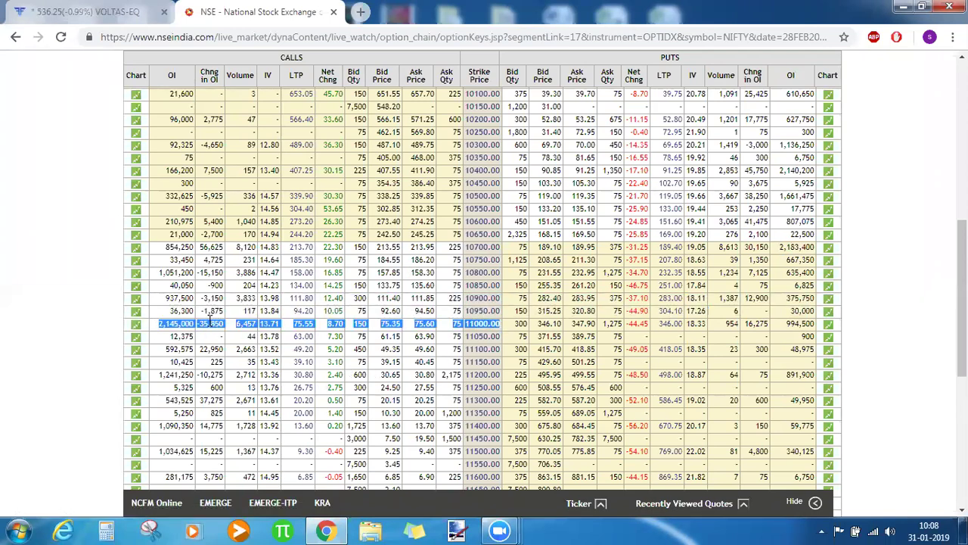
{"action": "left_click_drag", "start_coordinate": [962, 299], "coordinate": [962, 359]}
{"action": "scroll", "coordinate": [349, 192], "scroll_direction": "up", "scroll_amount": 9}
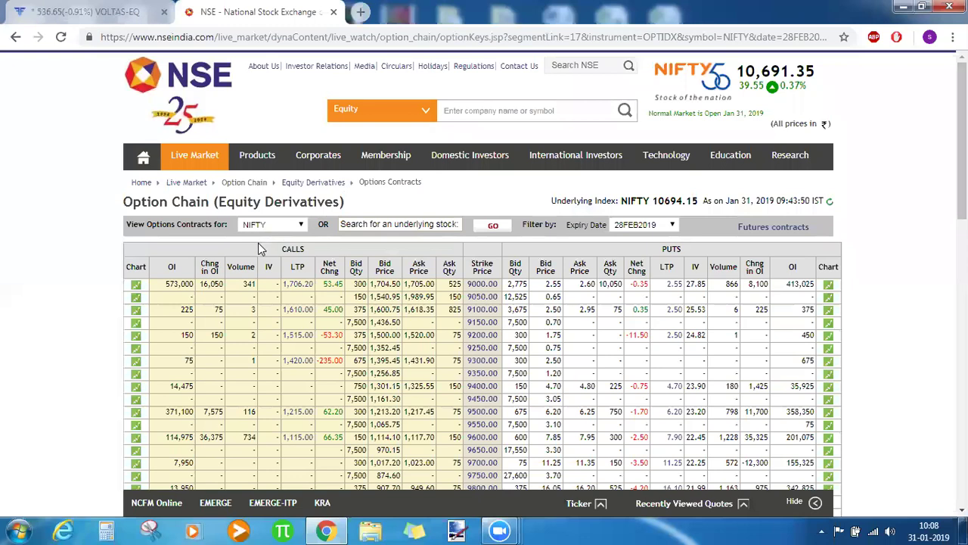
Switch the option chain to BANKNIFTY with the 28FEB2019 expiry.
{"action": "left_click", "coordinate": [261, 226]}
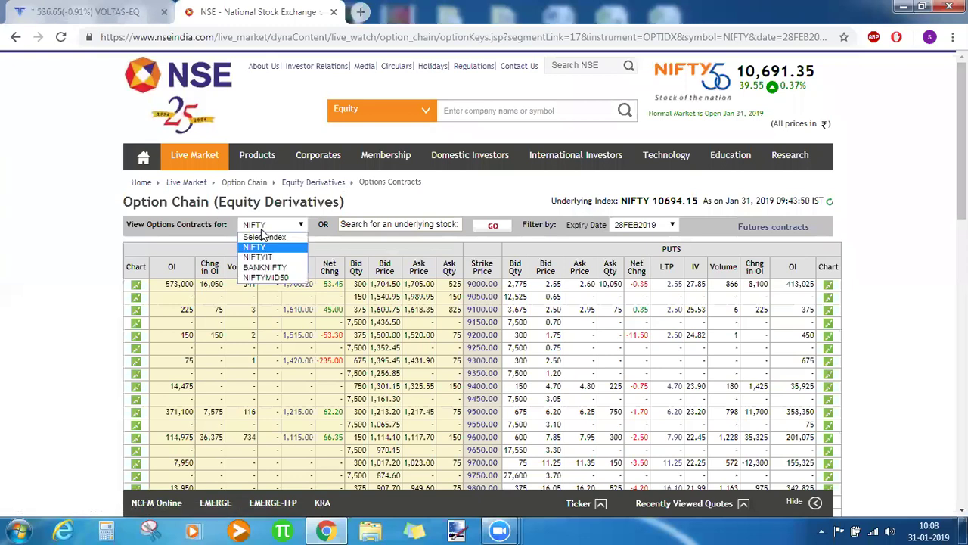
{"action": "left_click", "coordinate": [265, 267]}
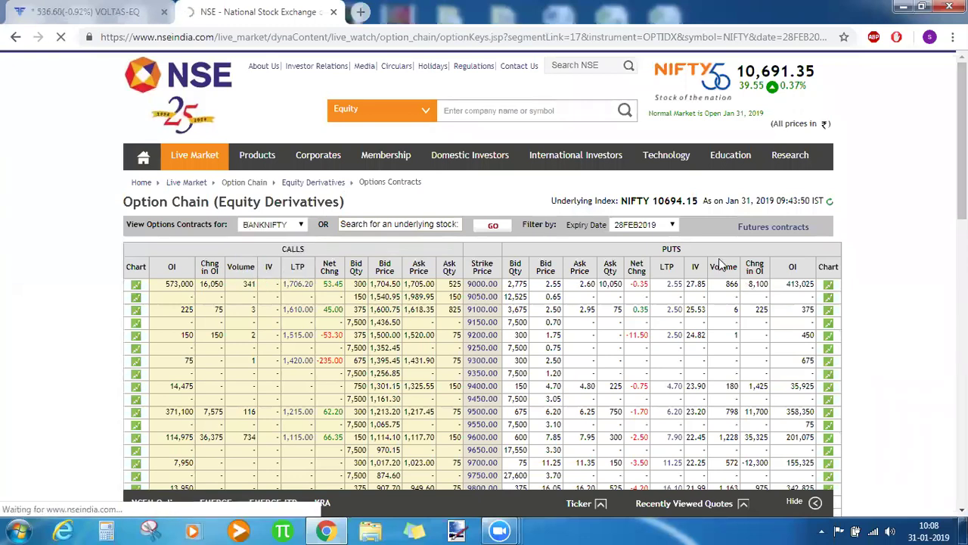
{"action": "left_click", "coordinate": [658, 225]}
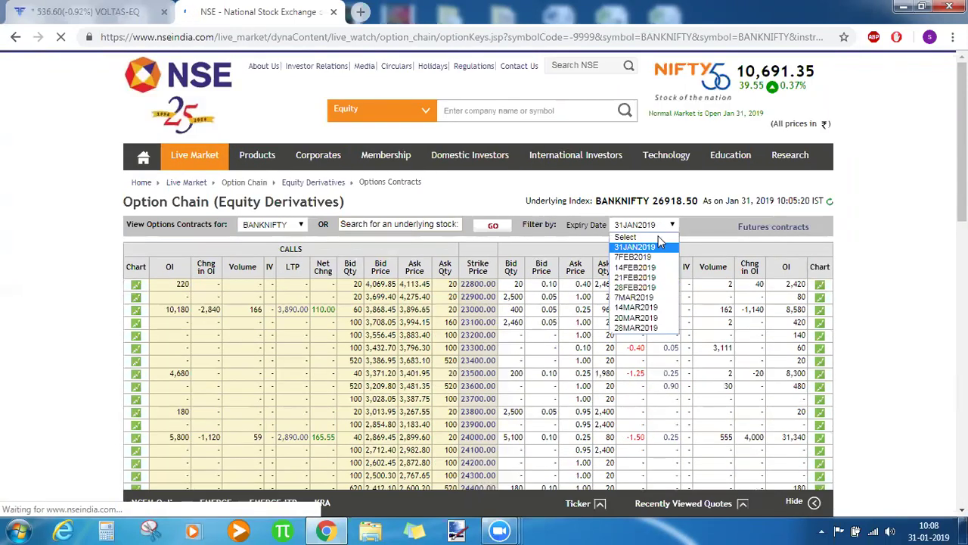
{"action": "left_click", "coordinate": [657, 288]}
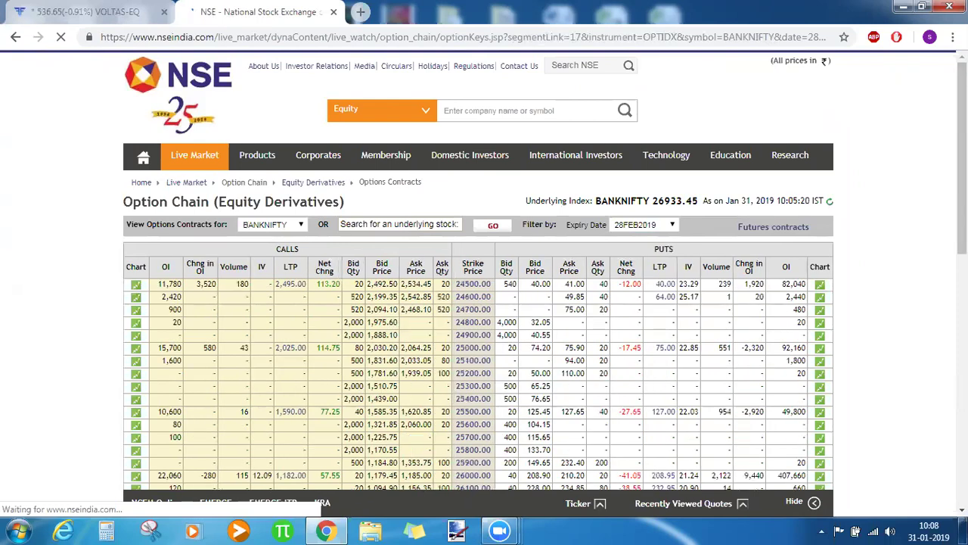
{"action": "scroll", "coordinate": [478, 303], "scroll_direction": "down", "scroll_amount": 2}
{"action": "scroll", "coordinate": [478, 303], "scroll_direction": "down", "scroll_amount": 2}
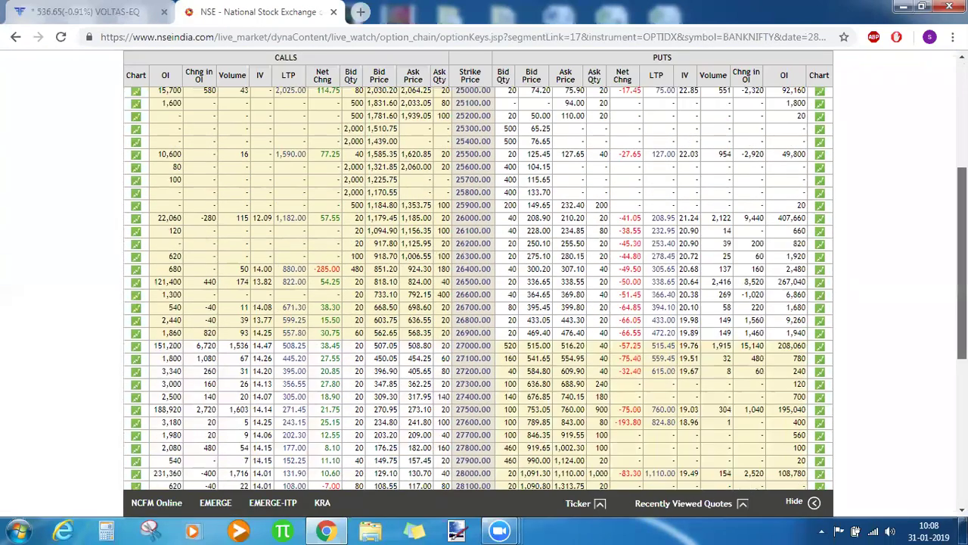
{"action": "scroll", "coordinate": [770, 269], "scroll_direction": "down", "scroll_amount": 1}
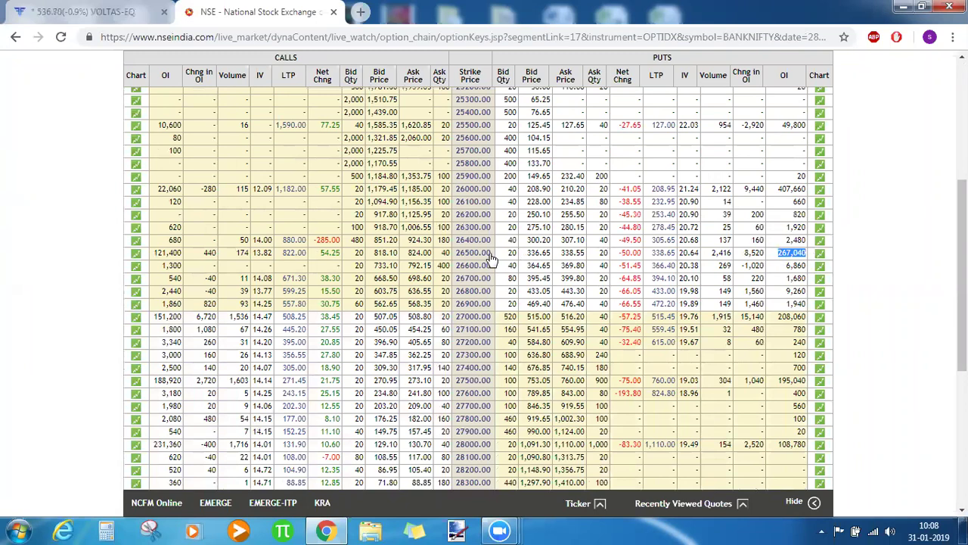
Select the 28000 strike's call figures and return to the NIFTYBANK chart.
{"action": "left_click", "coordinate": [110, 12]}
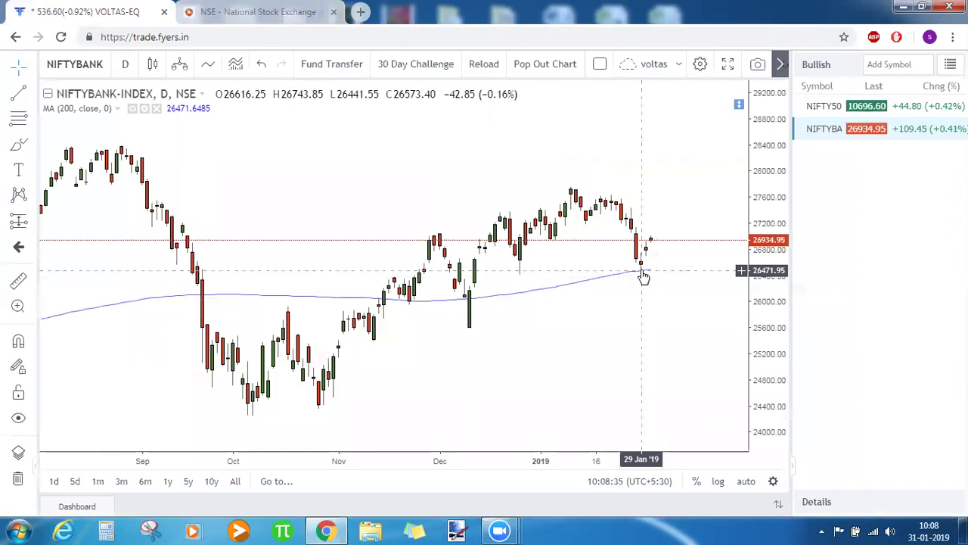
{"action": "left_click", "coordinate": [257, 12]}
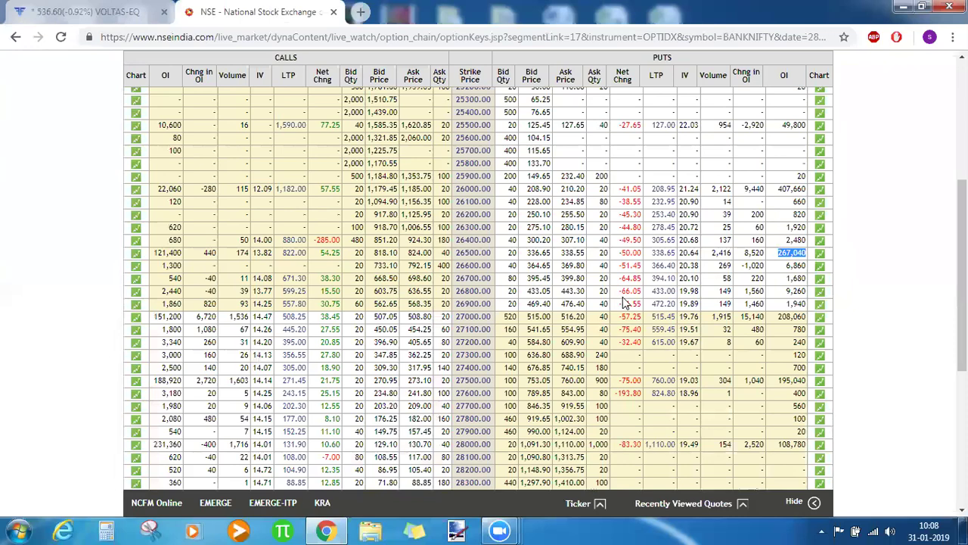
{"action": "scroll", "coordinate": [962, 272], "scroll_direction": "down", "scroll_amount": 2}
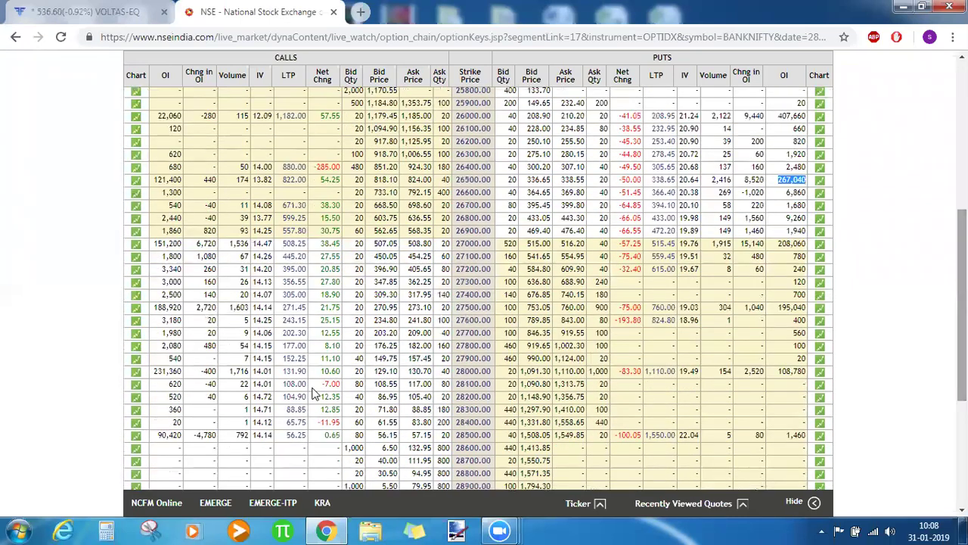
{"action": "left_click_drag", "start_coordinate": [154, 371], "coordinate": [496, 383]}
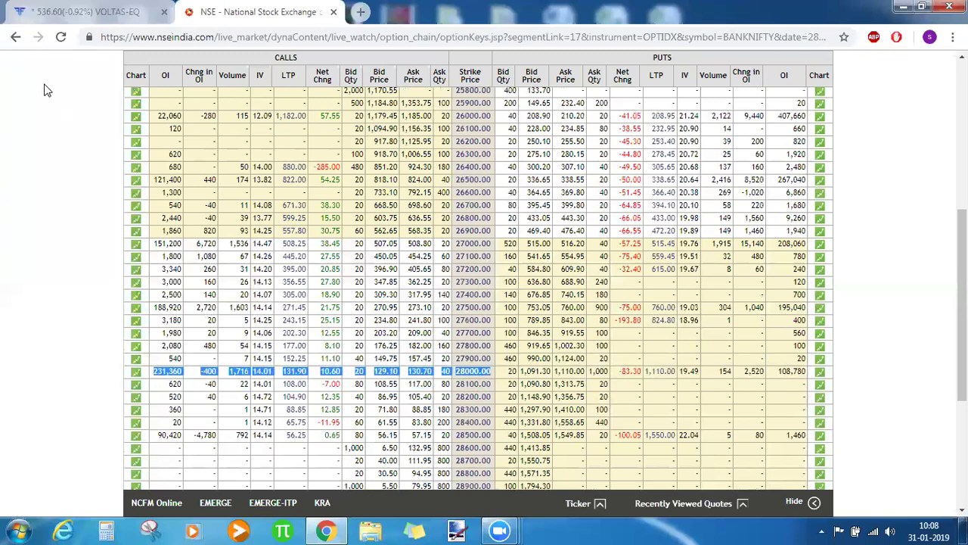
{"action": "left_click", "coordinate": [106, 11]}
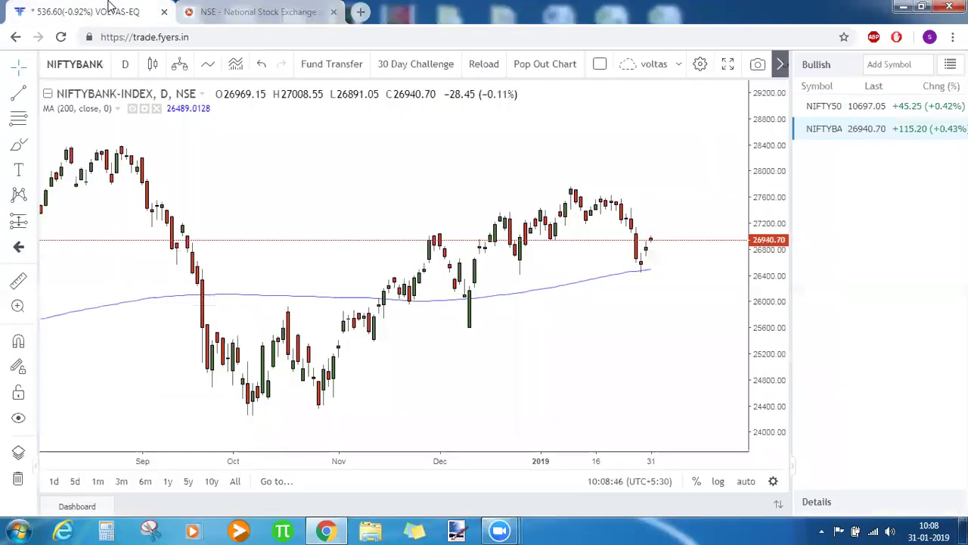
Change the horizontal line's price from 28015.75 to 28000.
{"action": "left_click", "coordinate": [708, 169]}
{"action": "left_click", "coordinate": [454, 85]}
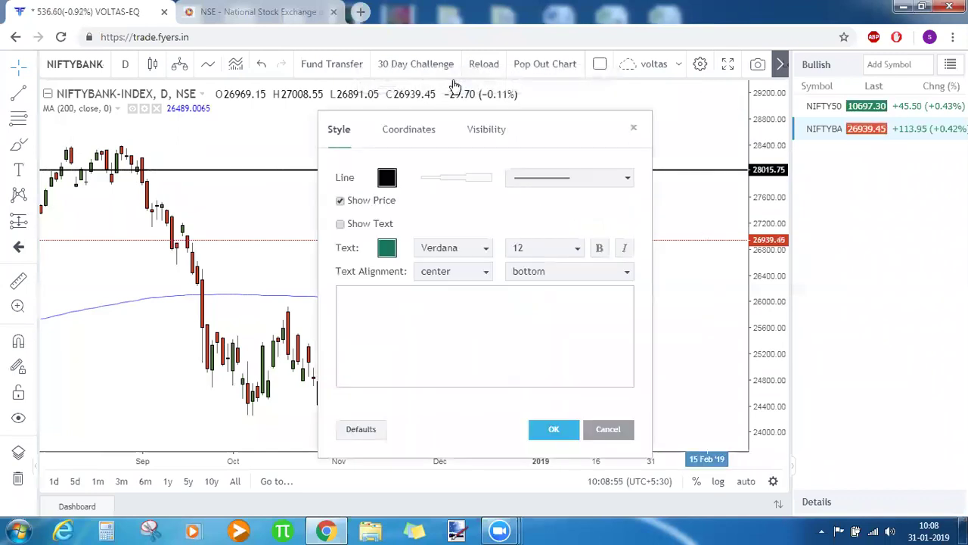
{"action": "left_click", "coordinate": [428, 128]}
{"action": "left_click", "coordinate": [419, 177]}
{"action": "key", "text": "BackSpace"}
{"action": "key", "text": "BackSpace"}
{"action": "key", "text": "BackSpace"}
{"action": "key", "text": "BackSpace"}
{"action": "key", "text": "BackSpace"}
{"action": "type", "text": "00"}
{"action": "key", "text": "Return"}
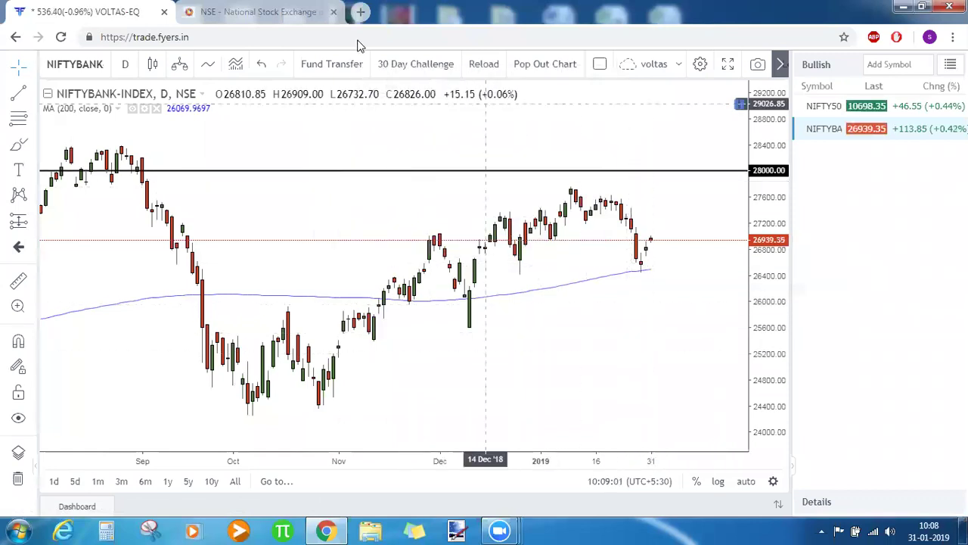
Check the BANKNIFTY option chain, then go back to the NIFTYBANK chart.
{"action": "left_click", "coordinate": [257, 12]}
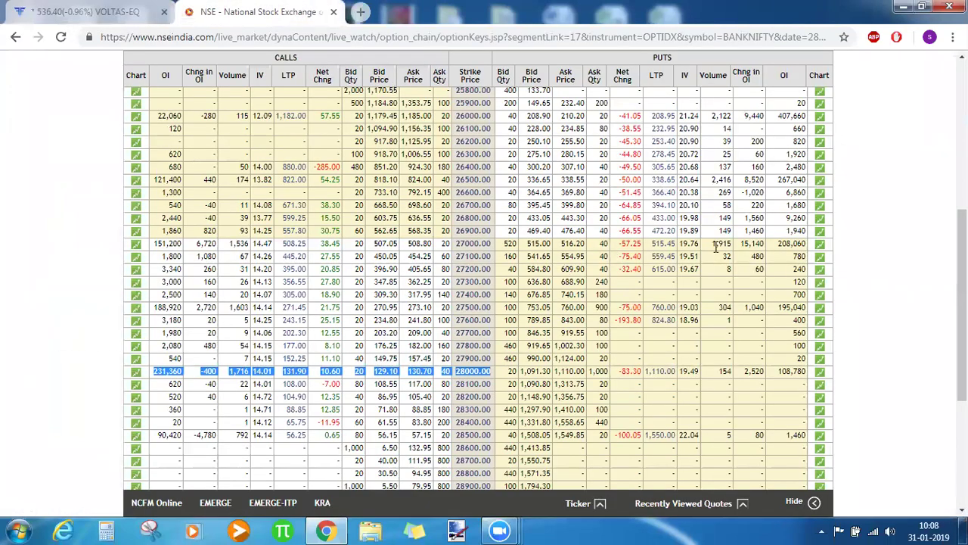
{"action": "left_click_drag", "start_coordinate": [961, 303], "coordinate": [961, 307]}
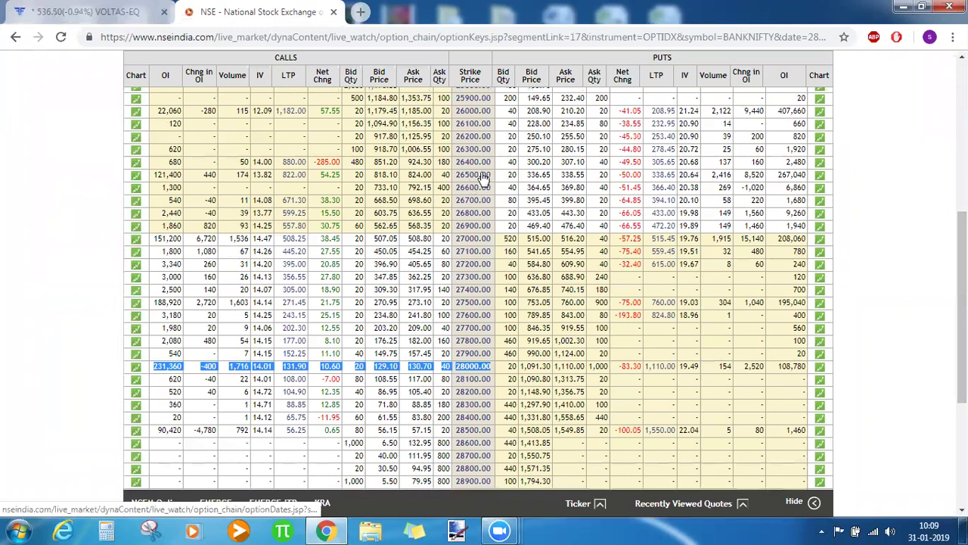
{"action": "left_click", "coordinate": [83, 7]}
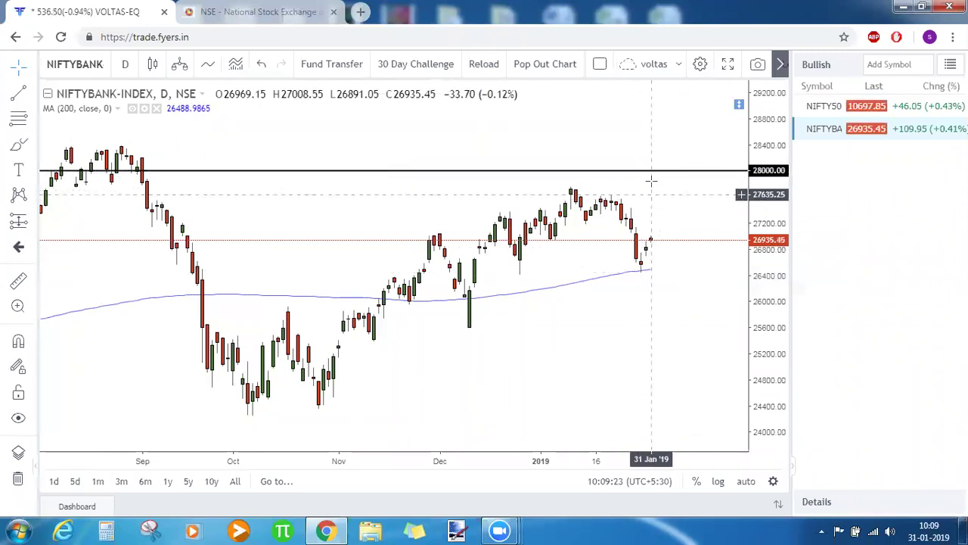
Zoom out the NIFTYBANK chart and delete the 28000 horizontal line.
{"action": "left_click", "coordinate": [371, 435]}
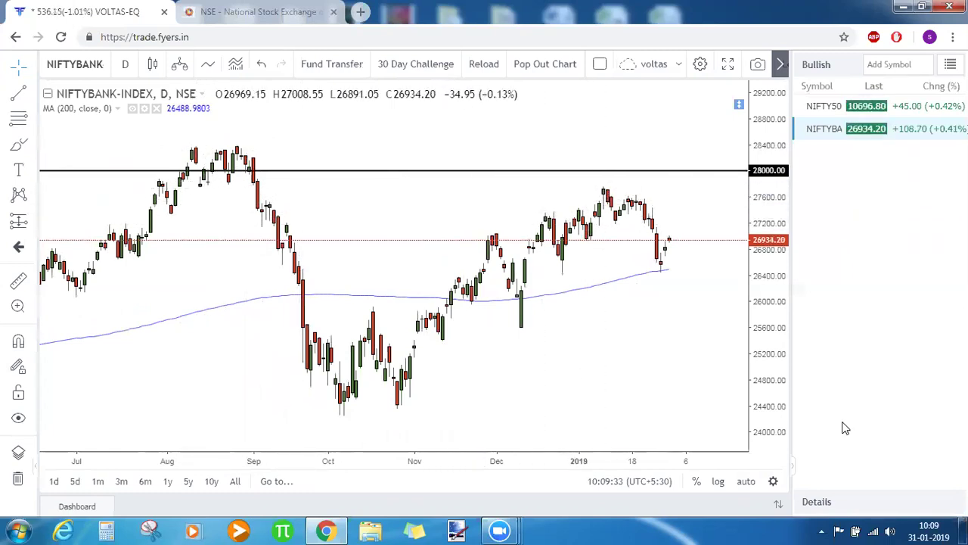
{"action": "left_click_drag", "start_coordinate": [770, 261], "coordinate": [768, 285]}
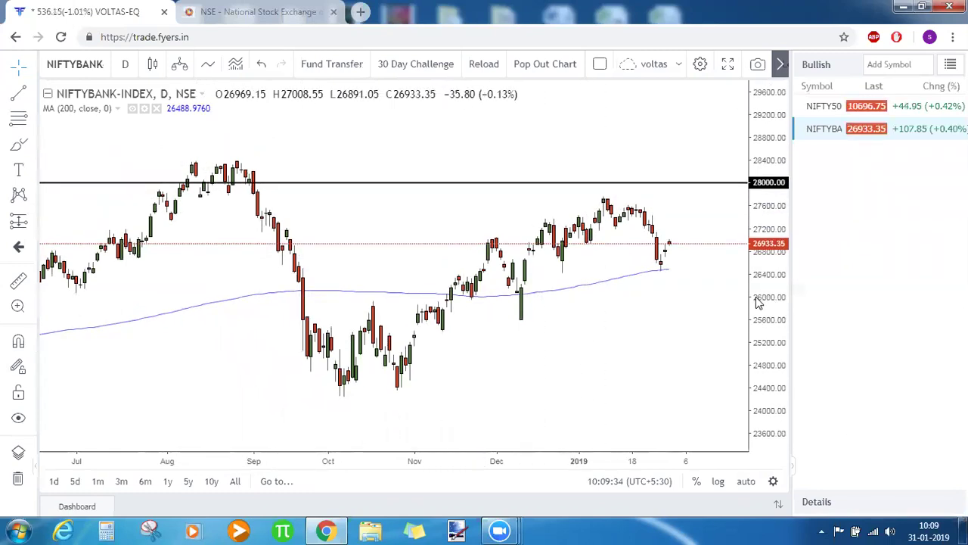
{"action": "left_click", "coordinate": [454, 185]}
{"action": "key", "text": "Delete"}
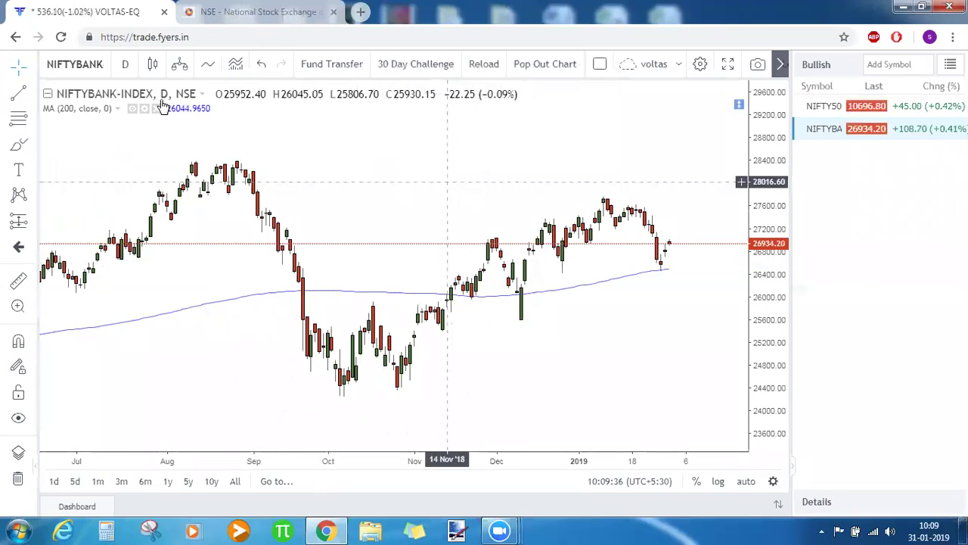
Add the Pivot Points Standard indicator and switch the chart to monthly candles.
{"action": "left_click", "coordinate": [208, 63]}
{"action": "type", "text": "p"}
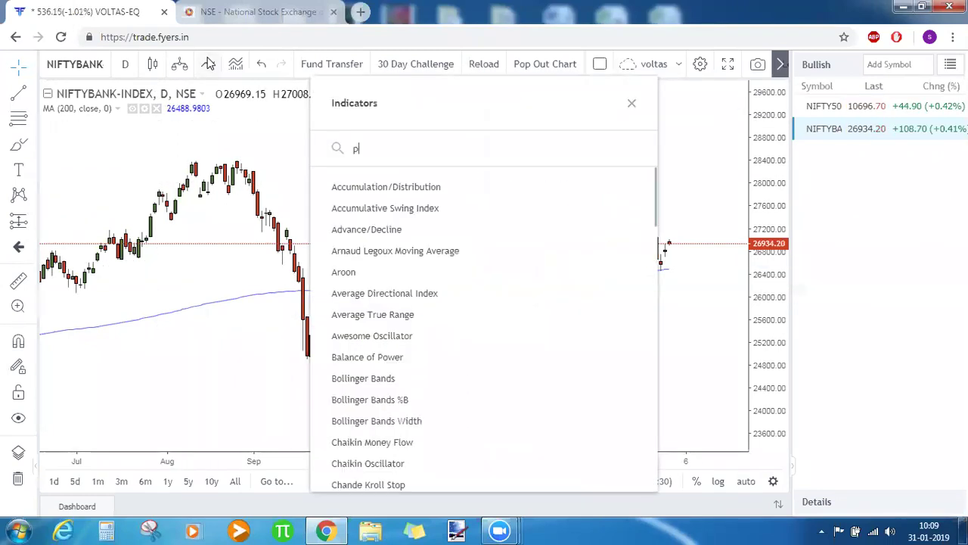
{"action": "type", "text": "u"}
{"action": "type", "text": "ivo"}
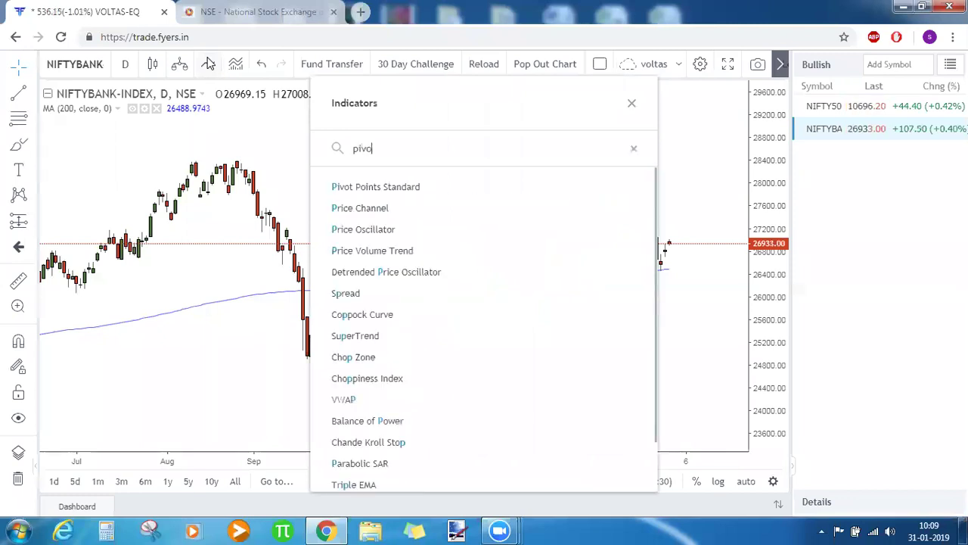
{"action": "key", "text": "Return"}
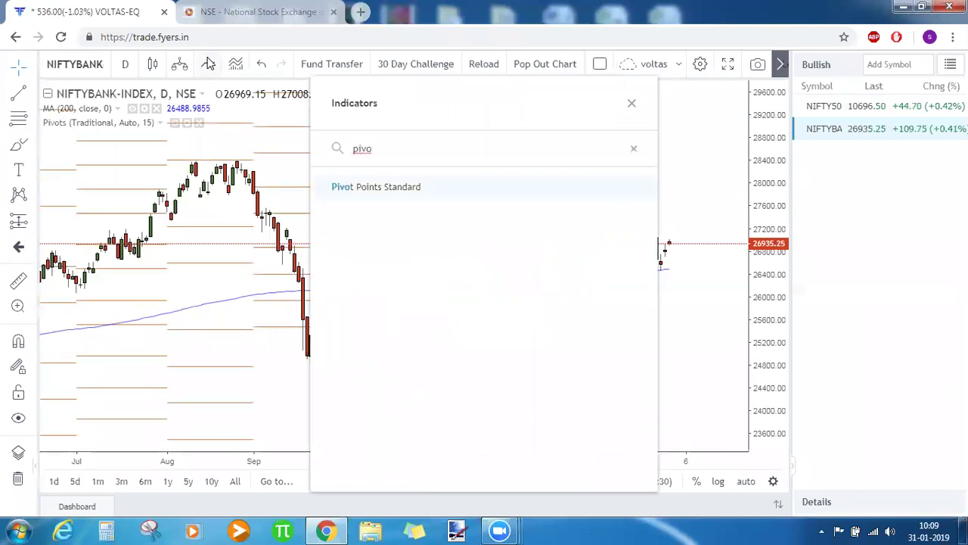
{"action": "left_click", "coordinate": [208, 64]}
{"action": "left_click", "coordinate": [208, 63]}
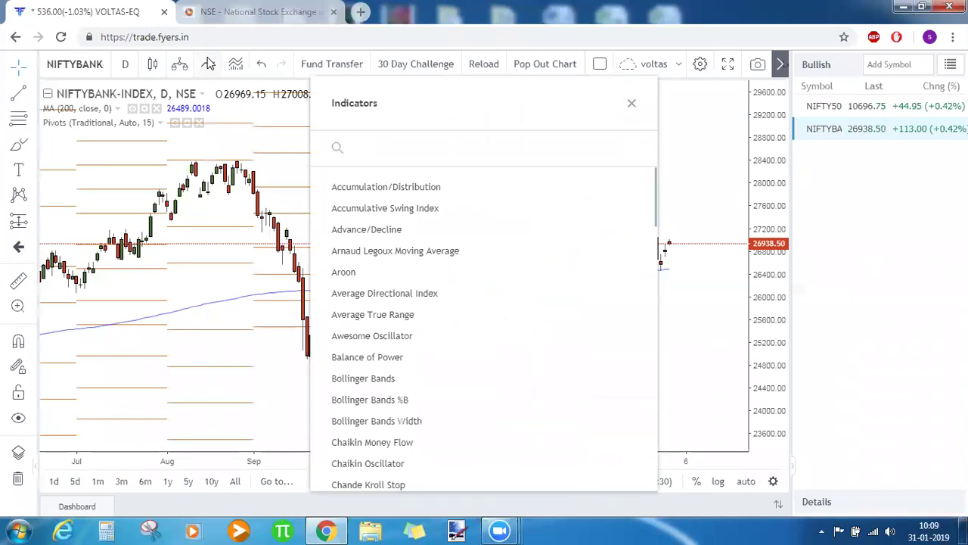
{"action": "left_click", "coordinate": [208, 64]}
{"action": "type", "text": "M"}
{"action": "key", "text": "Return"}
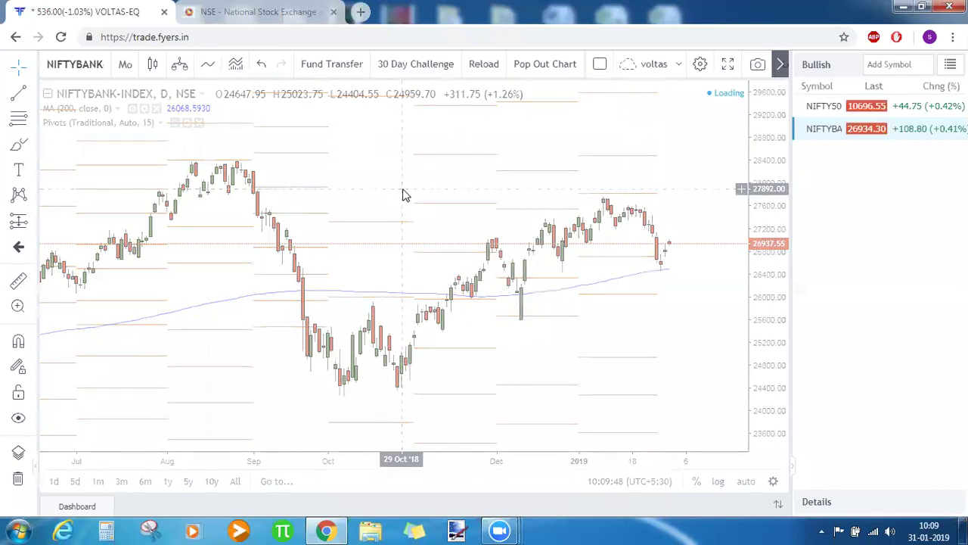
Auto-scale to all pivot levels, zoom into 2017–2019, and centre the latest monthly candles.
{"action": "left_click", "coordinate": [746, 481]}
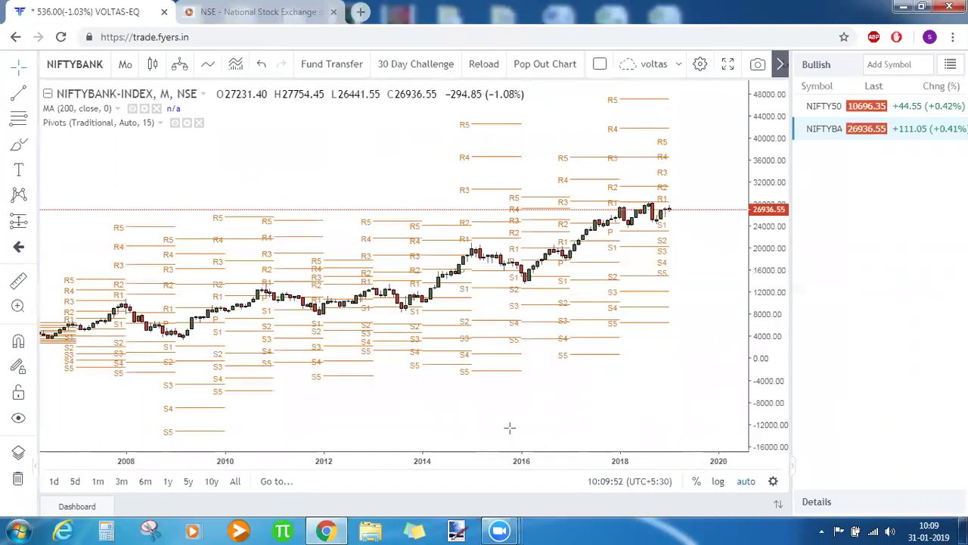
{"action": "left_click", "coordinate": [395, 436]}
{"action": "left_click", "coordinate": [395, 436]}
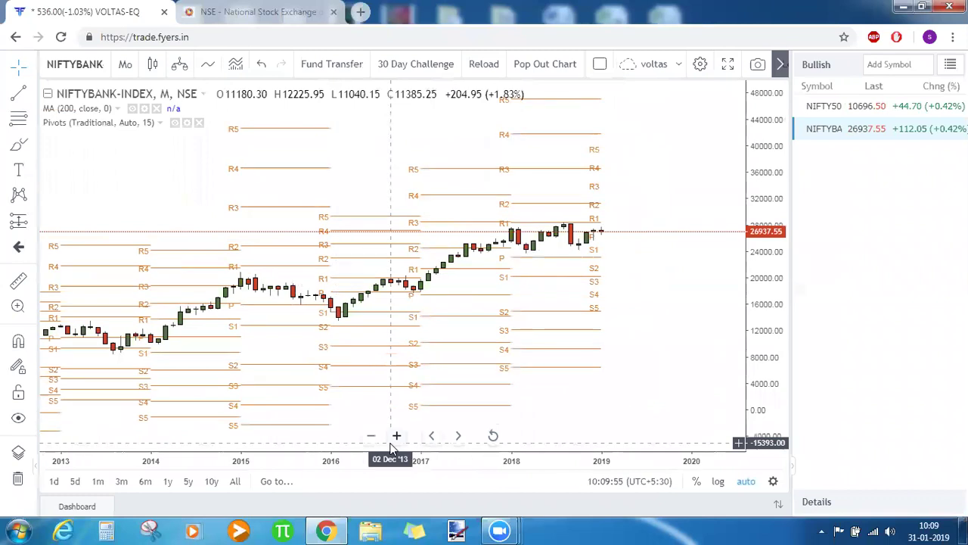
{"action": "left_click", "coordinate": [395, 437]}
{"action": "left_click", "coordinate": [396, 436]}
{"action": "left_click_drag", "start_coordinate": [467, 367], "coordinate": [687, 279]}
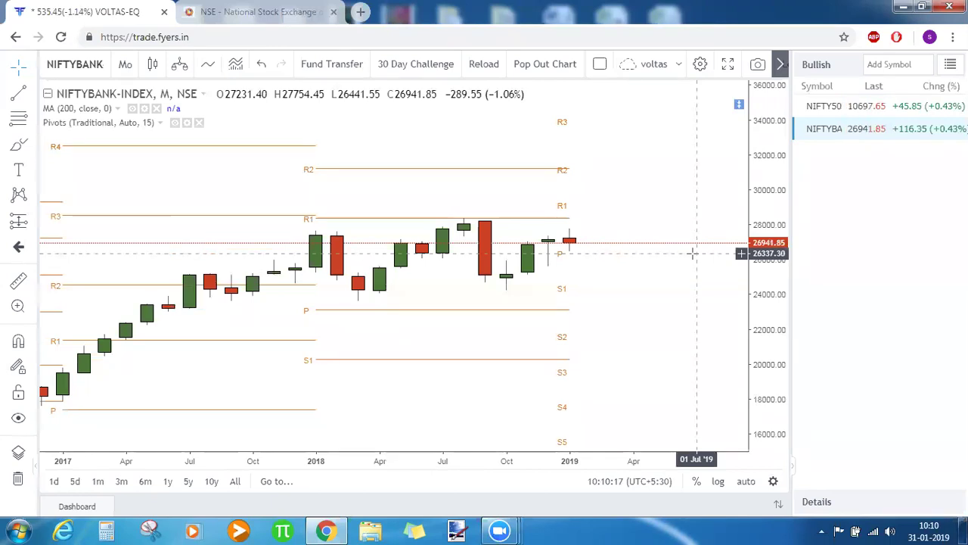
Switch NIFTYBANK to daily candles and stretch the price range to about 24400–29600.
{"action": "key", "text": "comma"}
{"action": "type", "text": "D"}
{"action": "key", "text": "Return"}
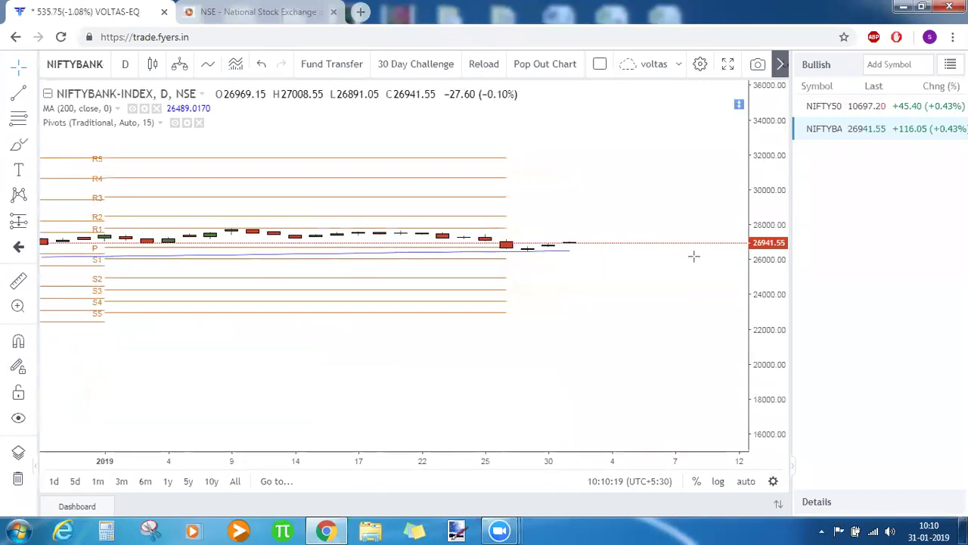
{"action": "left_click", "coordinate": [746, 481]}
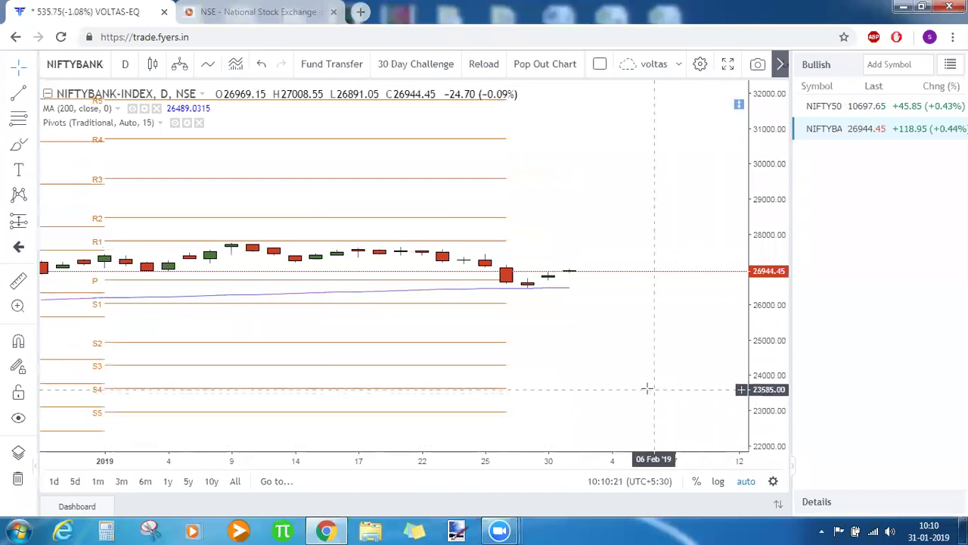
{"action": "left_click_drag", "start_coordinate": [644, 388], "coordinate": [692, 389]}
{"action": "left_click_drag", "start_coordinate": [764, 378], "coordinate": [755, 163]}
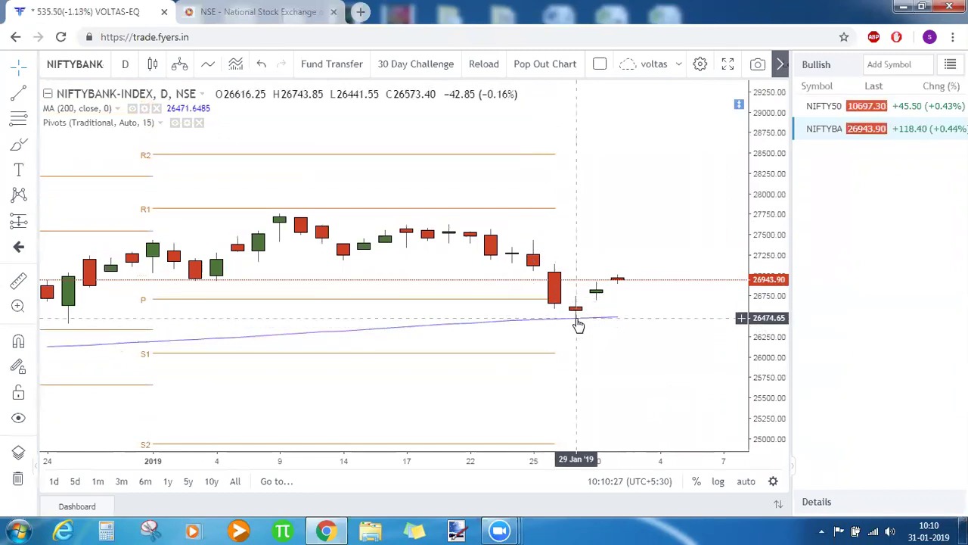
Zoom out to show November–January monthly pivots, then start a symbol search with 'BAJ'.
{"action": "left_click", "coordinate": [371, 438]}
{"action": "left_click", "coordinate": [370, 438]}
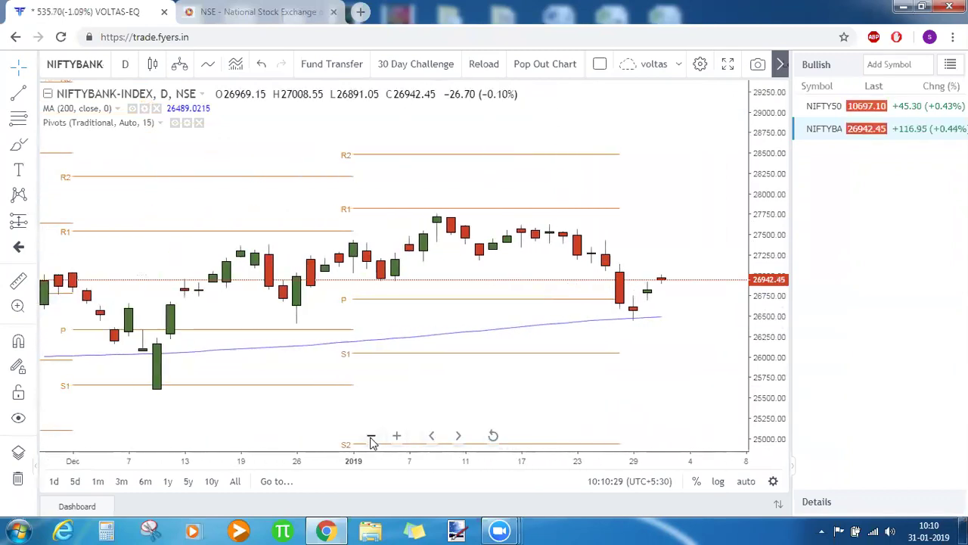
{"action": "left_click_drag", "start_coordinate": [768, 294], "coordinate": [743, 342]}
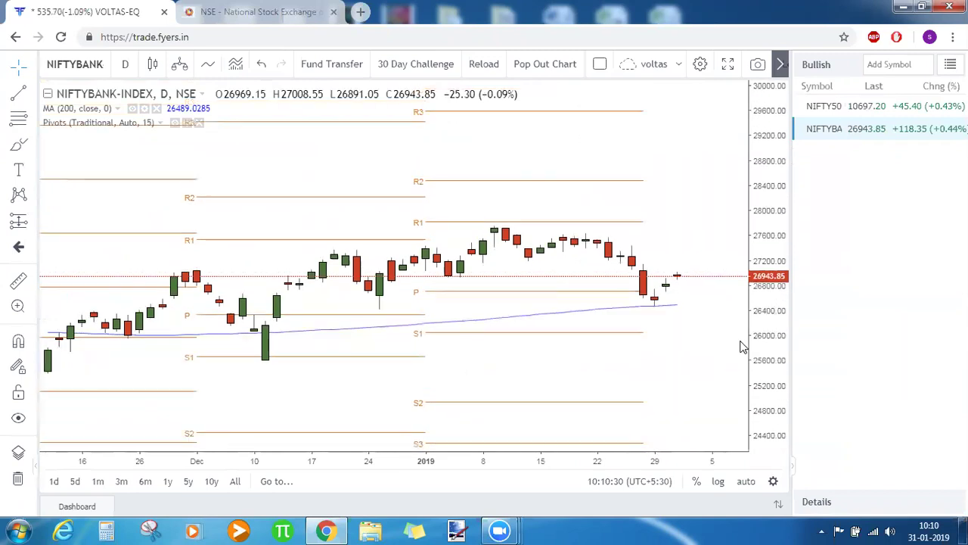
{"action": "left_click", "coordinate": [372, 439]}
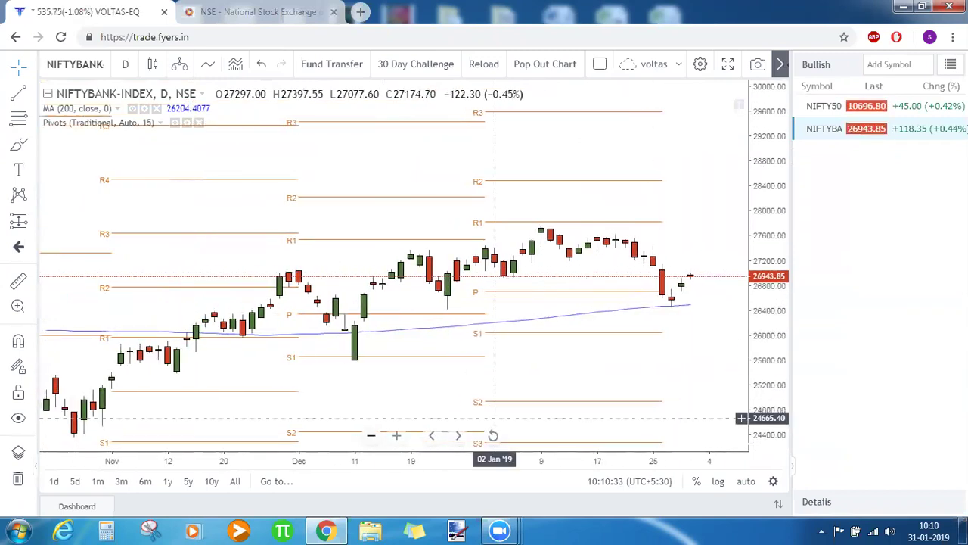
{"action": "left_click", "coordinate": [747, 482]}
{"action": "left_click_drag", "start_coordinate": [762, 346], "coordinate": [763, 200]}
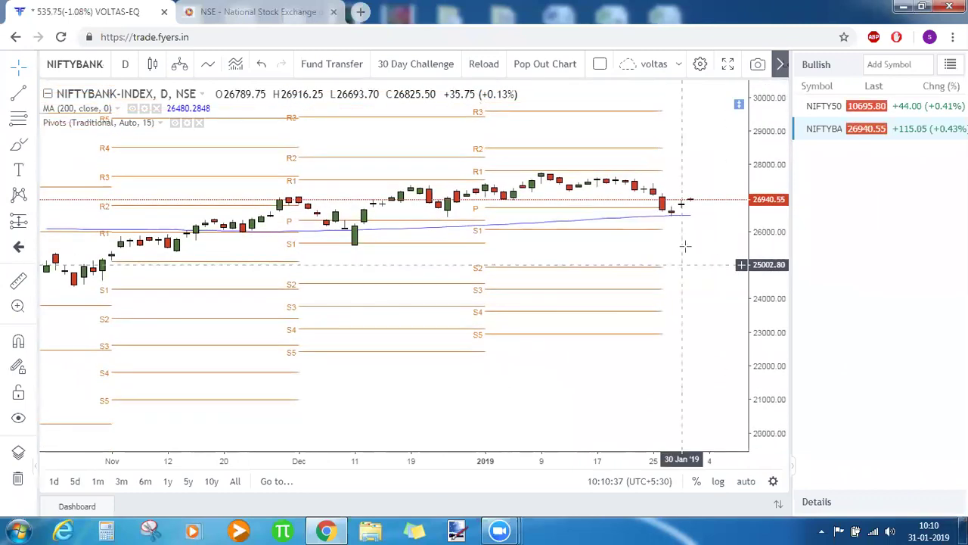
{"action": "left_click_drag", "start_coordinate": [771, 258], "coordinate": [770, 208]}
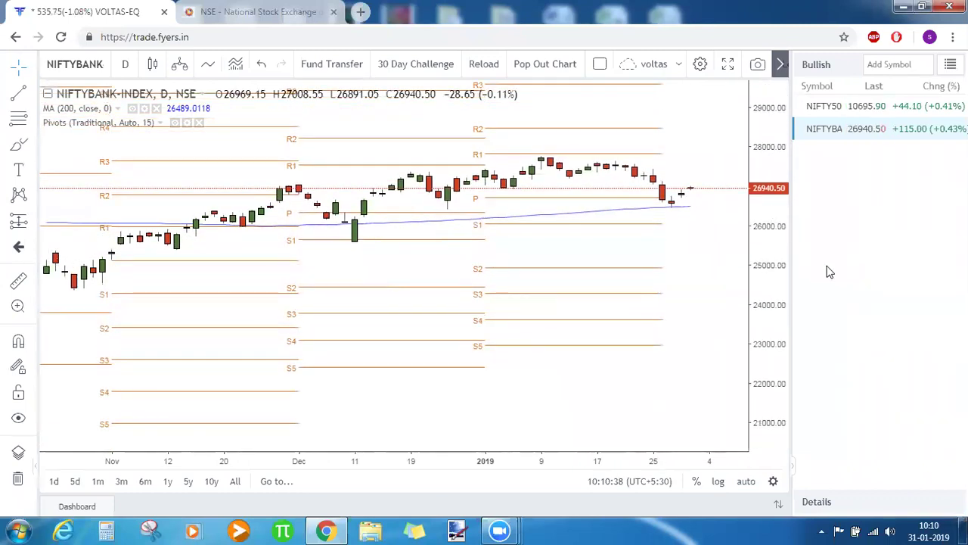
{"action": "left_click_drag", "start_coordinate": [693, 312], "coordinate": [691, 349]}
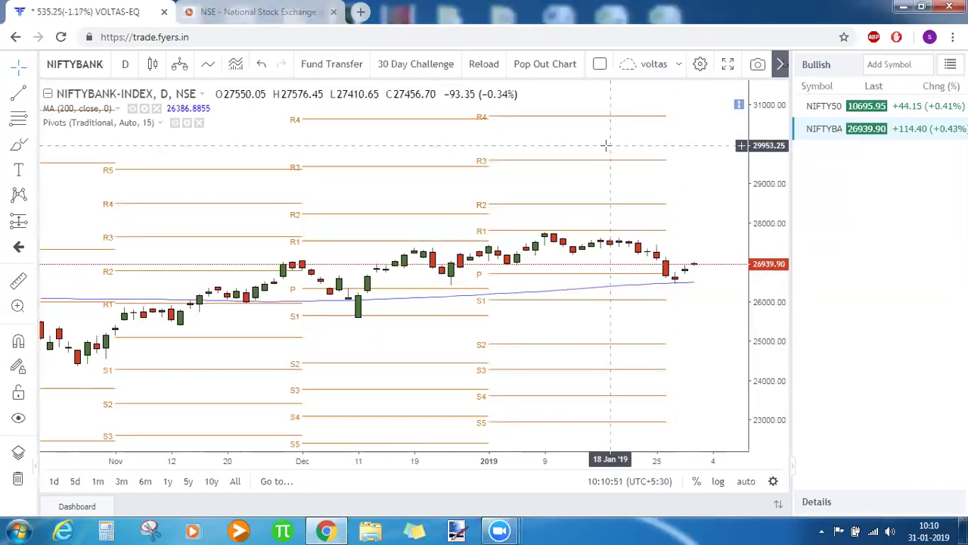
{"action": "type", "text": "BAJFINANCE-EQ"}
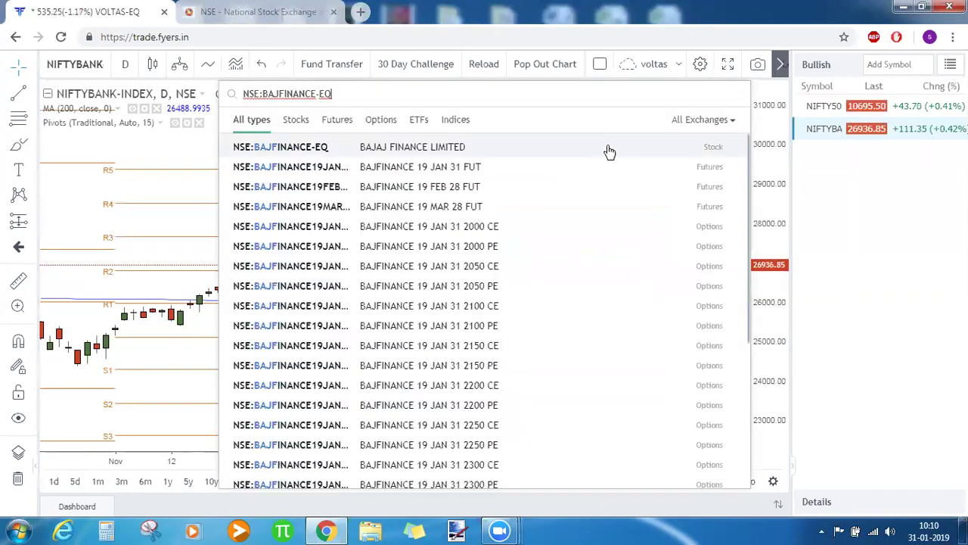
Open the Bajaj Finance chart, stretch its price scale, and zoom out three times.
{"action": "left_click", "coordinate": [609, 149]}
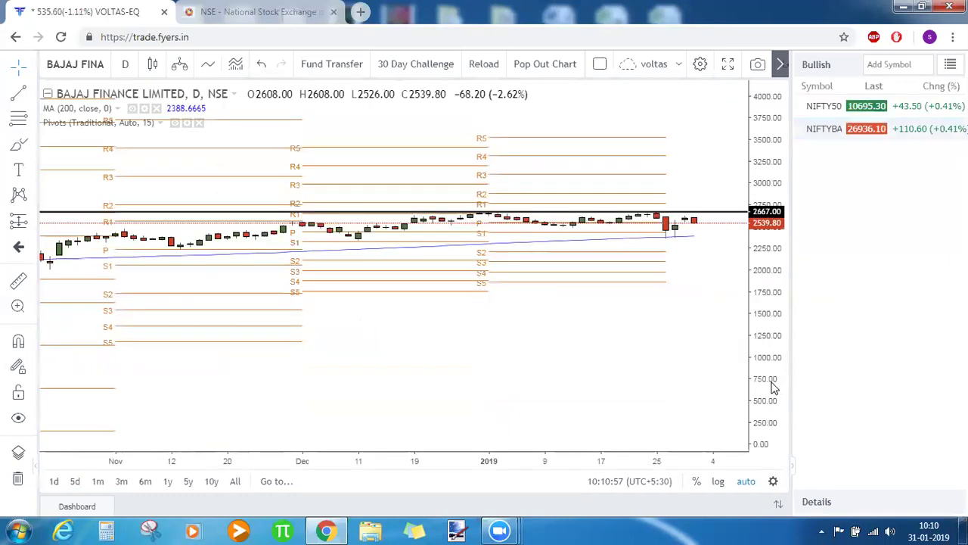
{"action": "left_click_drag", "start_coordinate": [766, 316], "coordinate": [696, 333]}
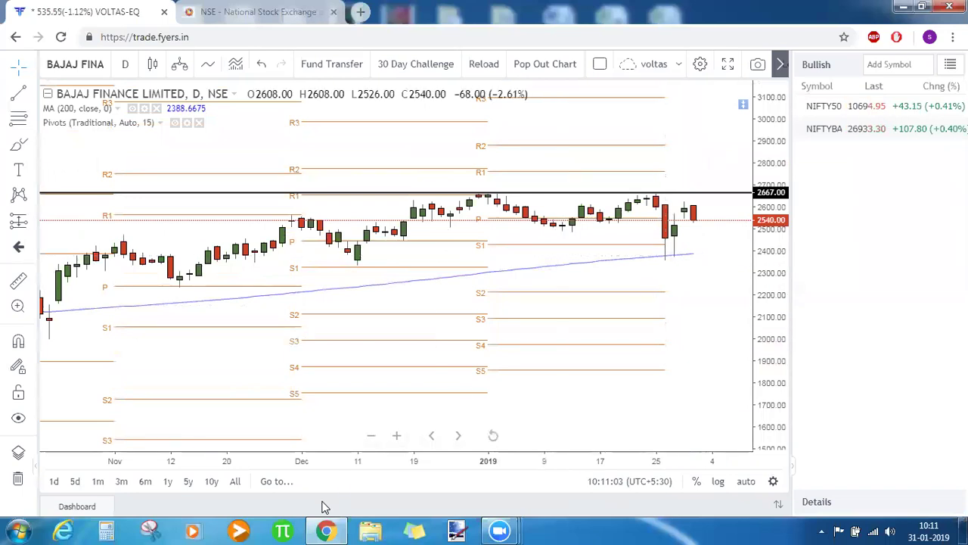
{"action": "left_click", "coordinate": [372, 438]}
{"action": "left_click", "coordinate": [372, 437]}
{"action": "left_click", "coordinate": [372, 437]}
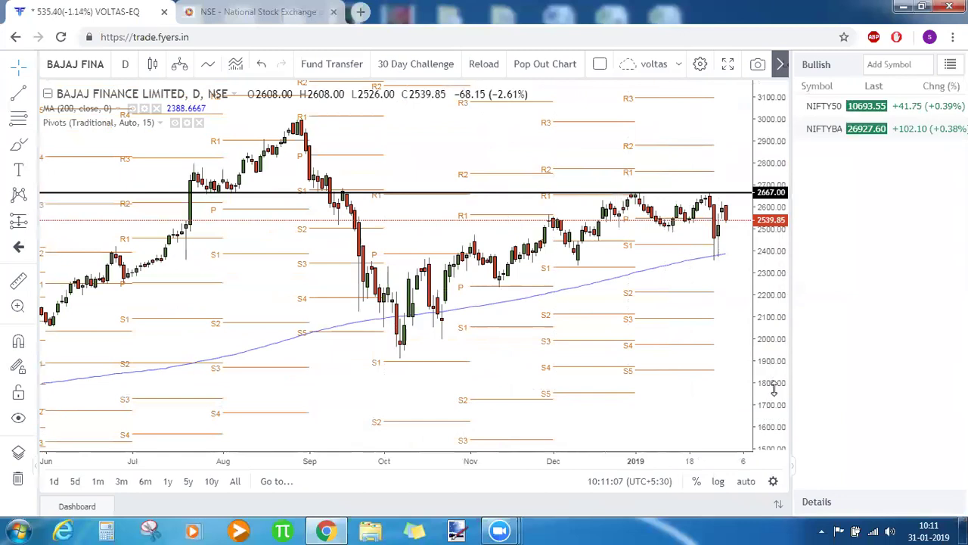
{"action": "left_click_drag", "start_coordinate": [659, 380], "coordinate": [633, 380]}
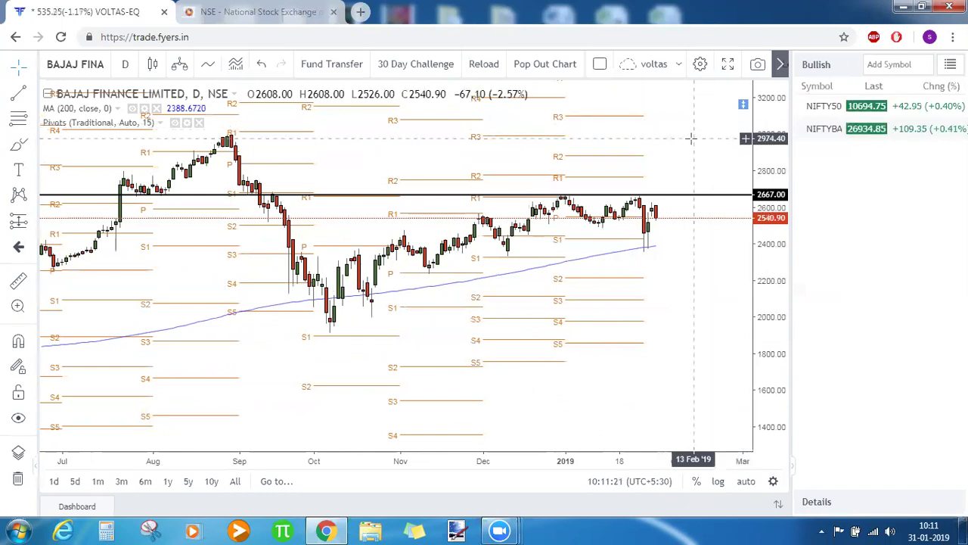
Open NSE:GRASIM-EQ, then stretch and pan the chart around the recent decline.
{"action": "type", "text": "GRASIM"}
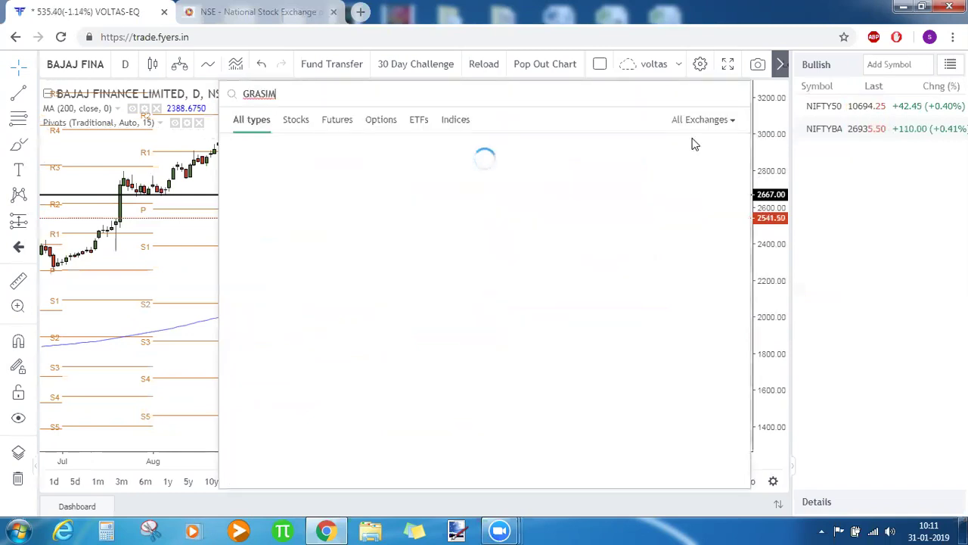
{"action": "key", "text": "Down"}
{"action": "key", "text": "Return"}
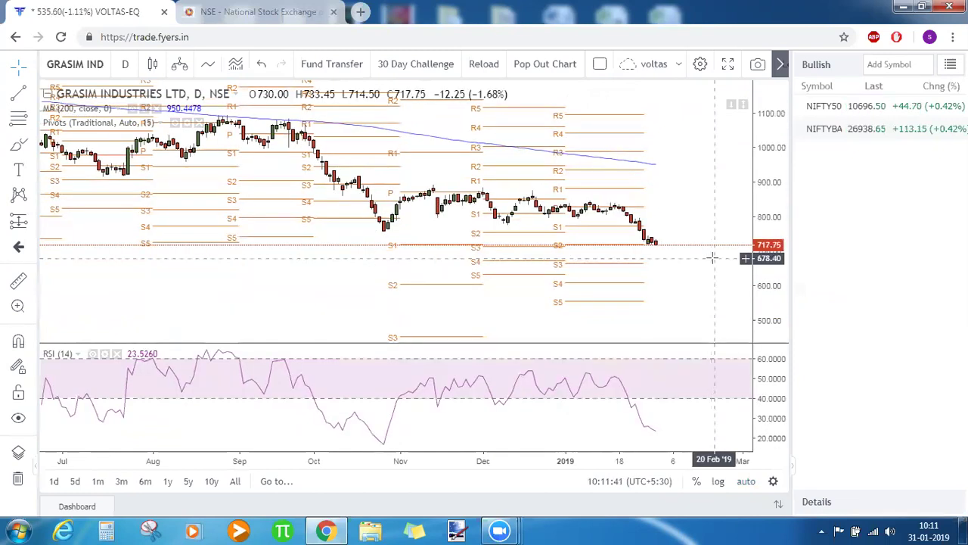
{"action": "left_click_drag", "start_coordinate": [768, 261], "coordinate": [769, 208]}
{"action": "left_click_drag", "start_coordinate": [703, 219], "coordinate": [706, 247]}
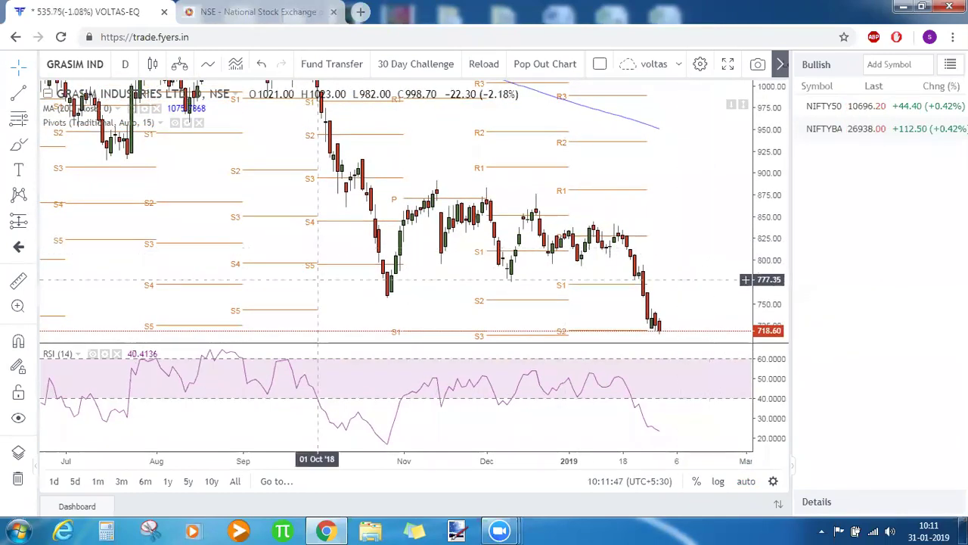
Draw trendlines from the 26 Oct low: falling on price, rising on RSI.
{"action": "left_click", "coordinate": [144, 153]}
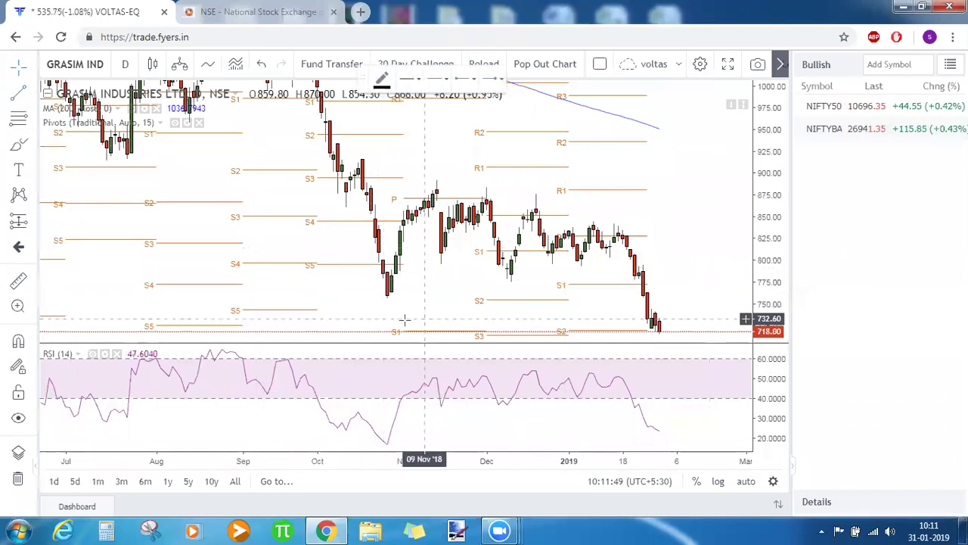
{"action": "left_click", "coordinate": [387, 297]}
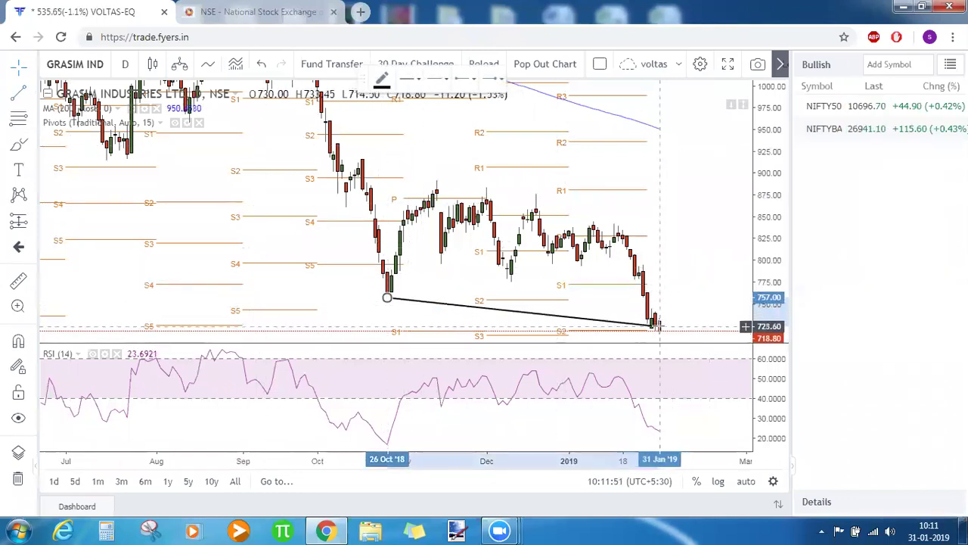
{"action": "left_click", "coordinate": [660, 330]}
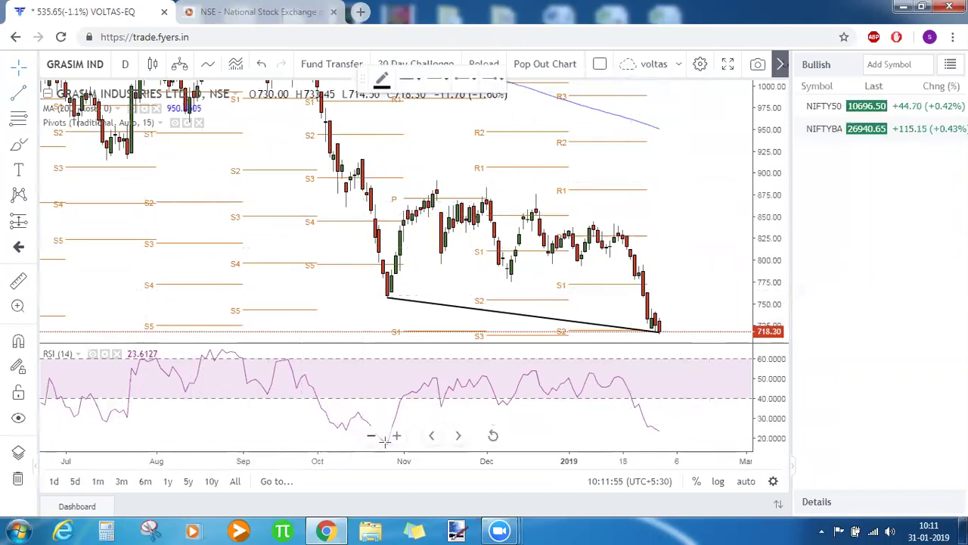
{"action": "left_click", "coordinate": [387, 444]}
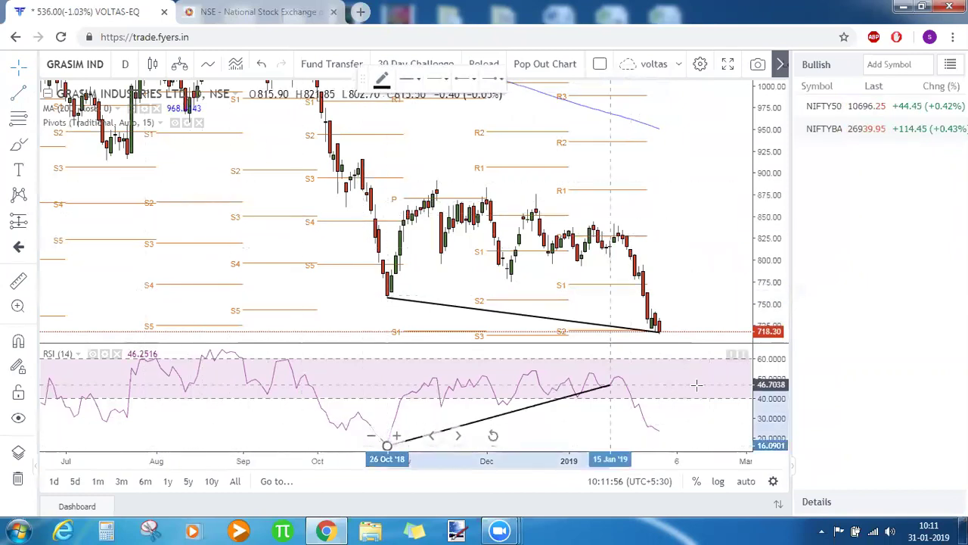
{"action": "left_click", "coordinate": [676, 429]}
Maximise the price pane, zoom out, and hide the Pivots indicator.
{"action": "left_click", "coordinate": [708, 230]}
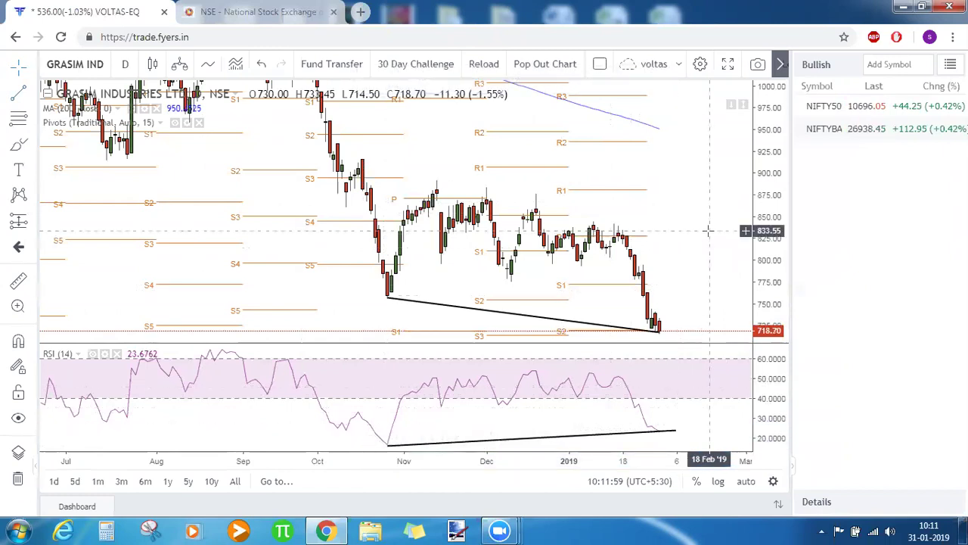
{"action": "double_click", "coordinate": [708, 230]}
{"action": "left_click_drag", "start_coordinate": [765, 242], "coordinate": [765, 271]}
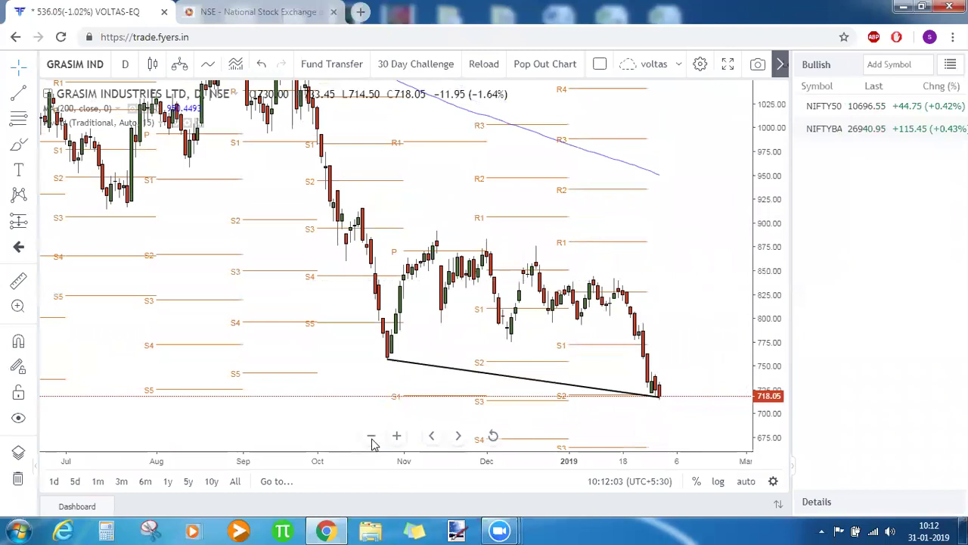
{"action": "left_click", "coordinate": [371, 437]}
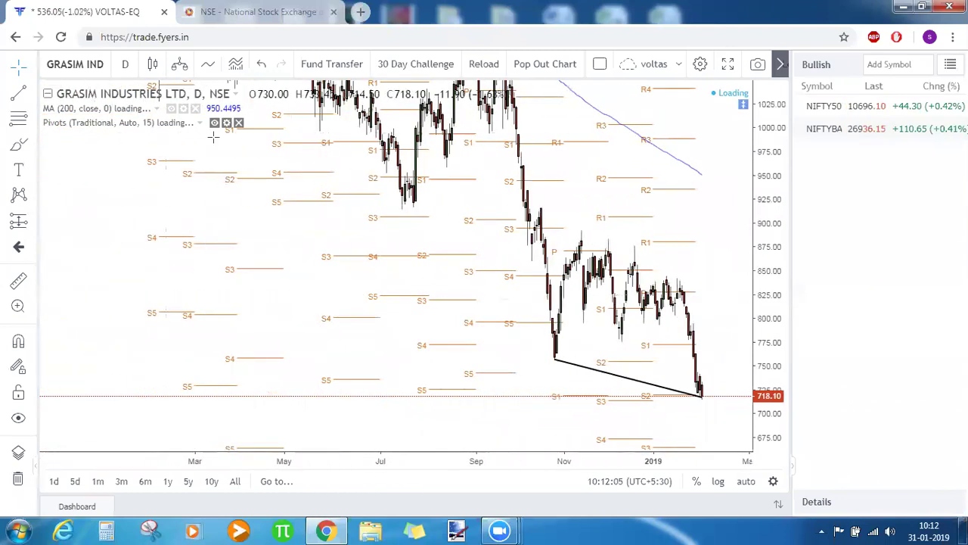
{"action": "left_click", "coordinate": [214, 122]}
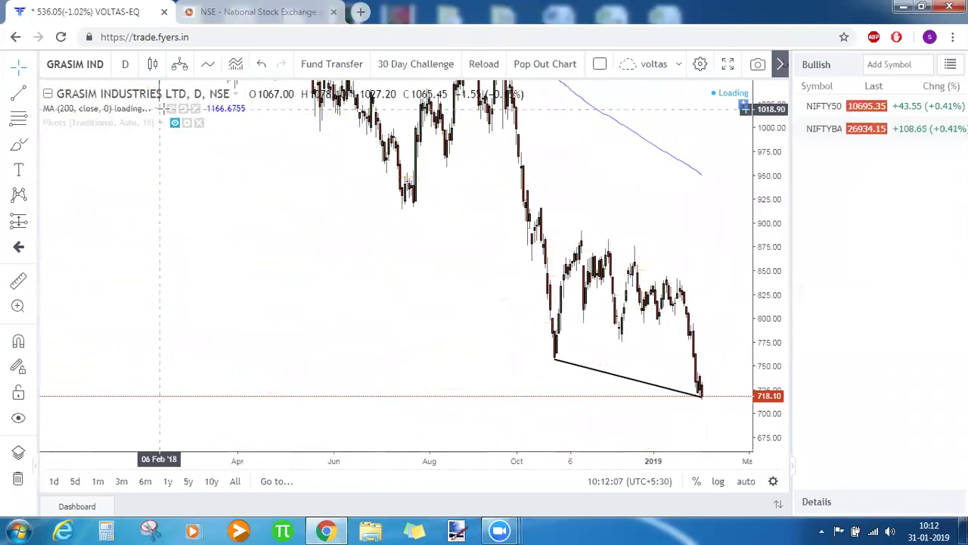
Rescale Grasim's prices and switch to monthly, then weekly candles.
{"action": "left_click", "coordinate": [748, 484]}
{"action": "left_click_drag", "start_coordinate": [775, 212], "coordinate": [769, 261]}
{"action": "type", "text": "M"}
{"action": "key", "text": "Return"}
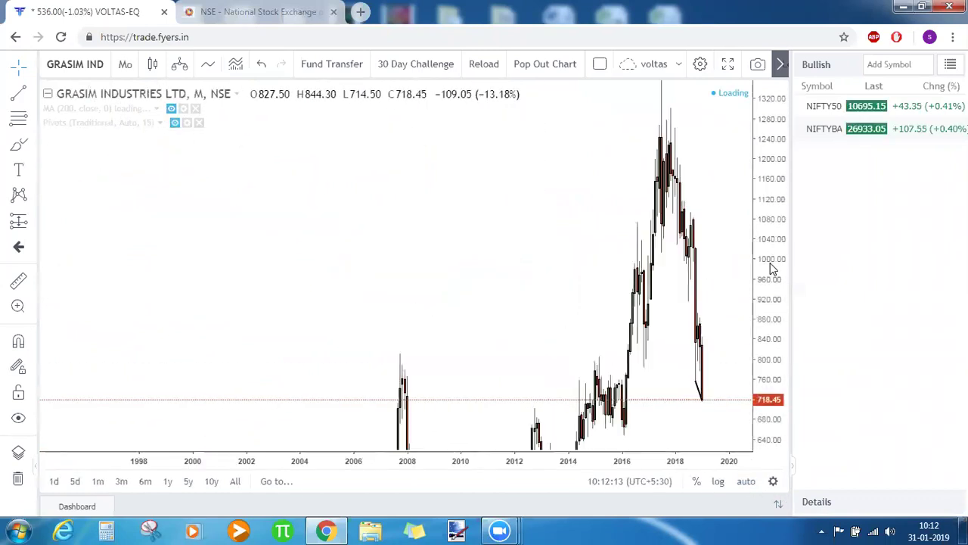
{"action": "type", "text": "W"}
{"action": "key", "text": "Return"}
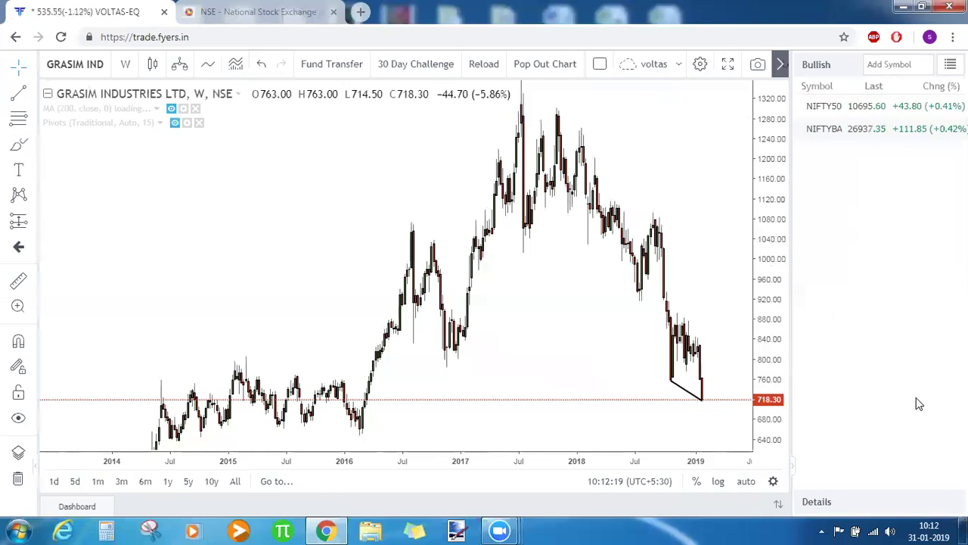
Show the 2013–2016 weekly candles and add a horizontal support line at 664.75.
{"action": "left_click_drag", "start_coordinate": [783, 246], "coordinate": [783, 268]}
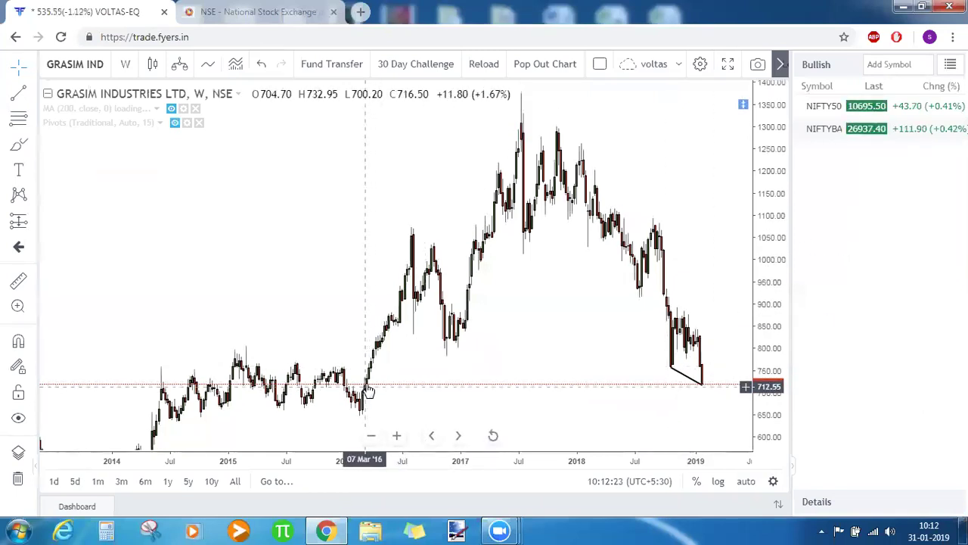
{"action": "left_click_drag", "start_coordinate": [494, 340], "coordinate": [634, 289]}
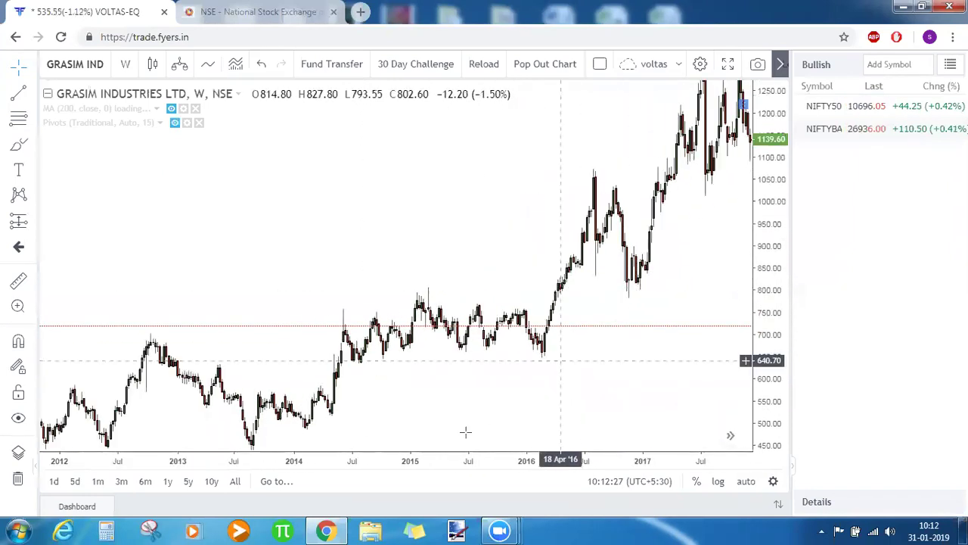
{"action": "left_click", "coordinate": [396, 435]}
{"action": "left_click", "coordinate": [397, 435]}
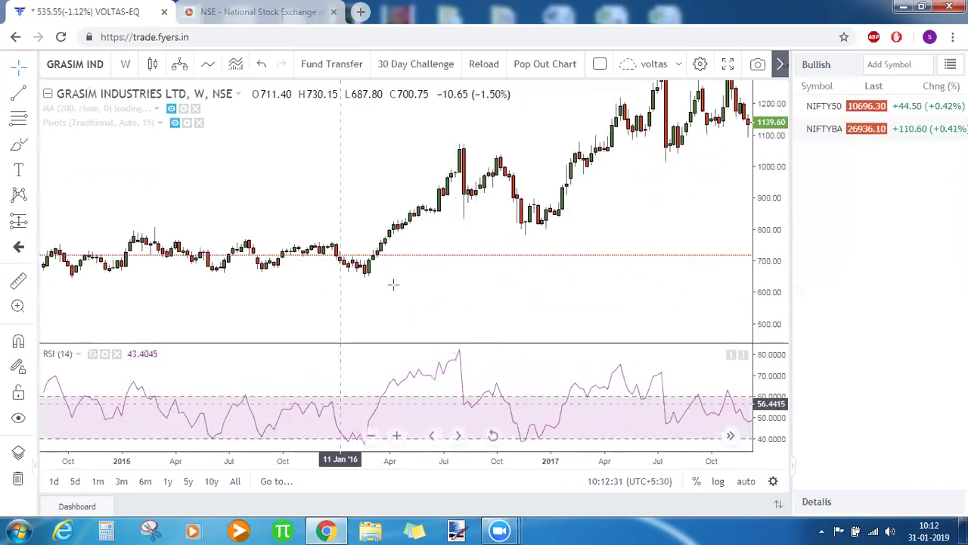
{"action": "double_click", "coordinate": [443, 307]}
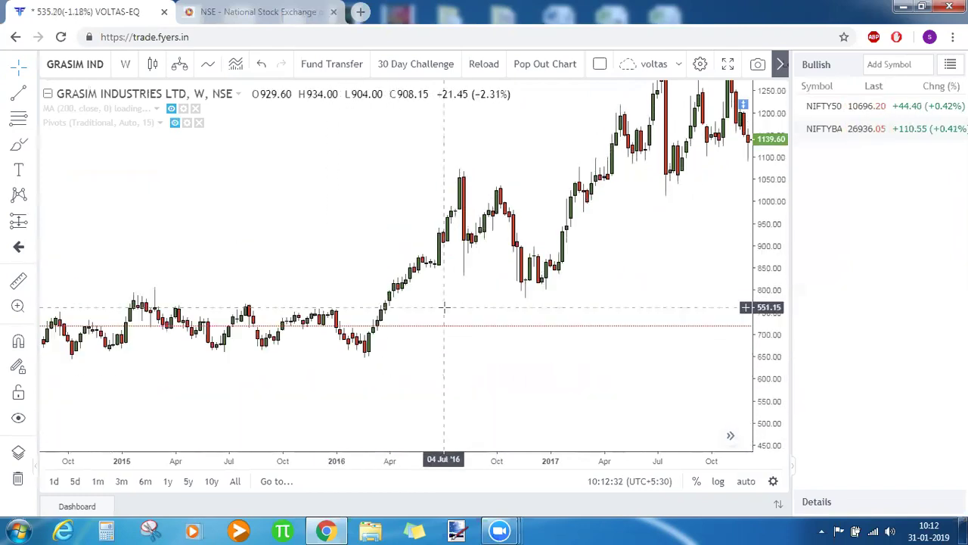
{"action": "left_click", "coordinate": [369, 352]}
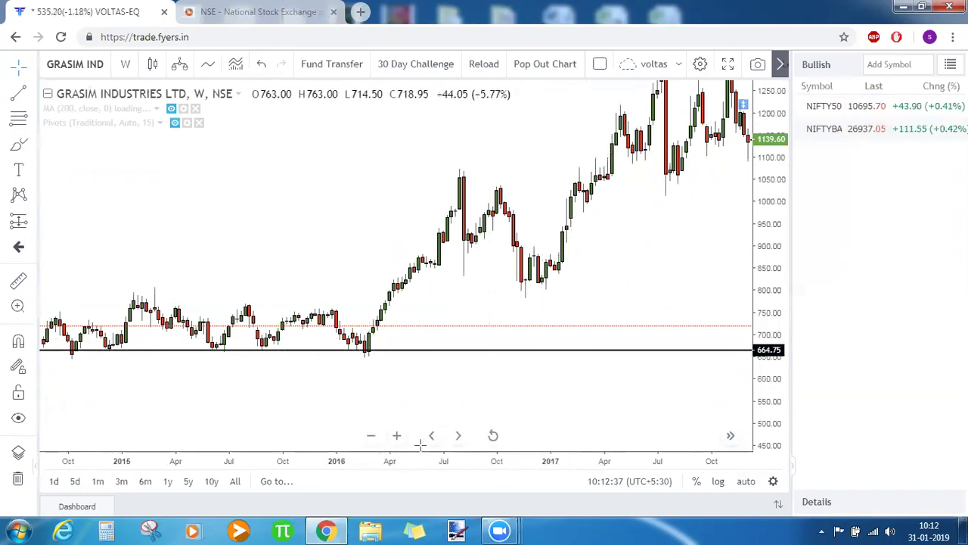
Zoom out and bring the 2018–2019 weekly candles into view.
{"action": "left_click", "coordinate": [371, 435]}
{"action": "left_click", "coordinate": [371, 435]}
{"action": "left_click_drag", "start_coordinate": [621, 400], "coordinate": [402, 396]}
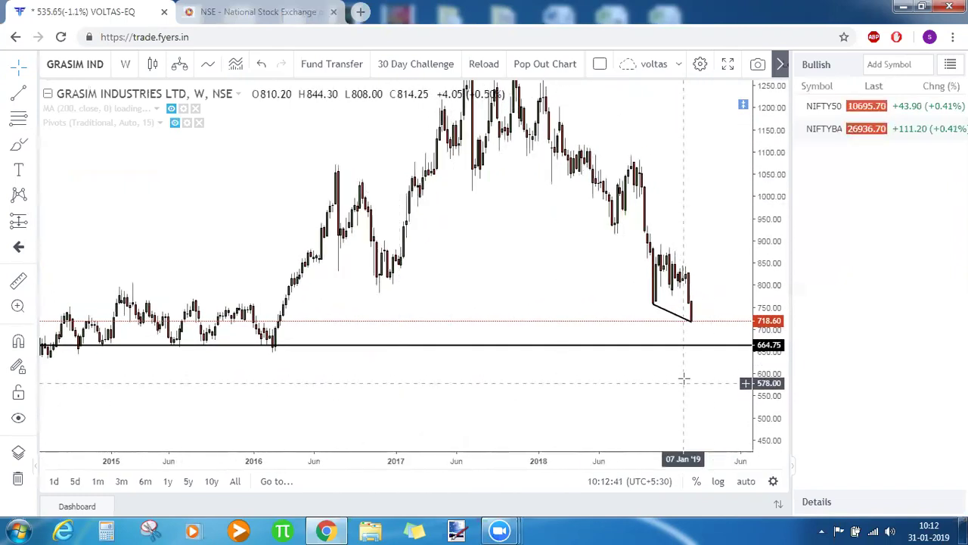
Switch Grasim to daily candles and mark a horizontal support line at 707.55 near the 2015–2016 lows.
{"action": "type", "text": "D"}
{"action": "key", "text": "Return"}
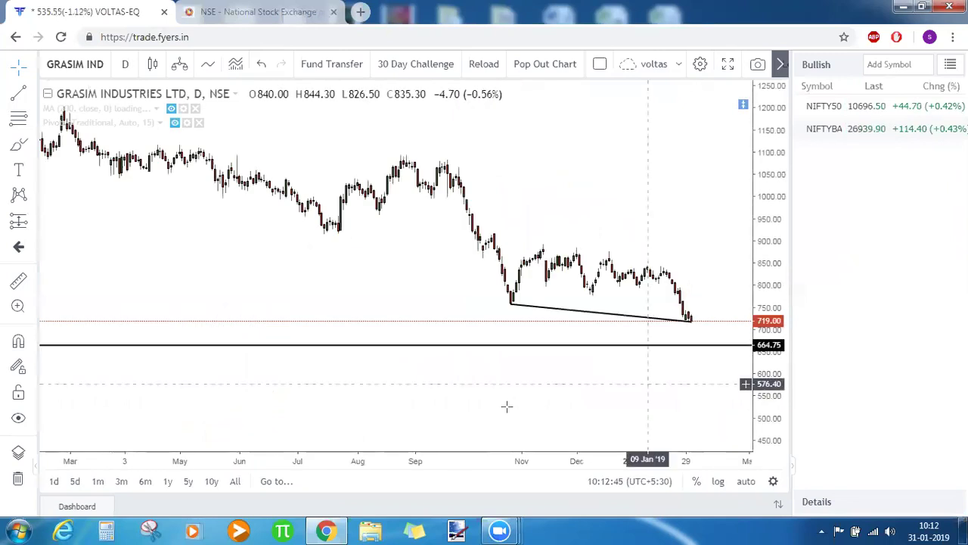
{"action": "left_click_drag", "start_coordinate": [767, 404], "coordinate": [775, 332]}
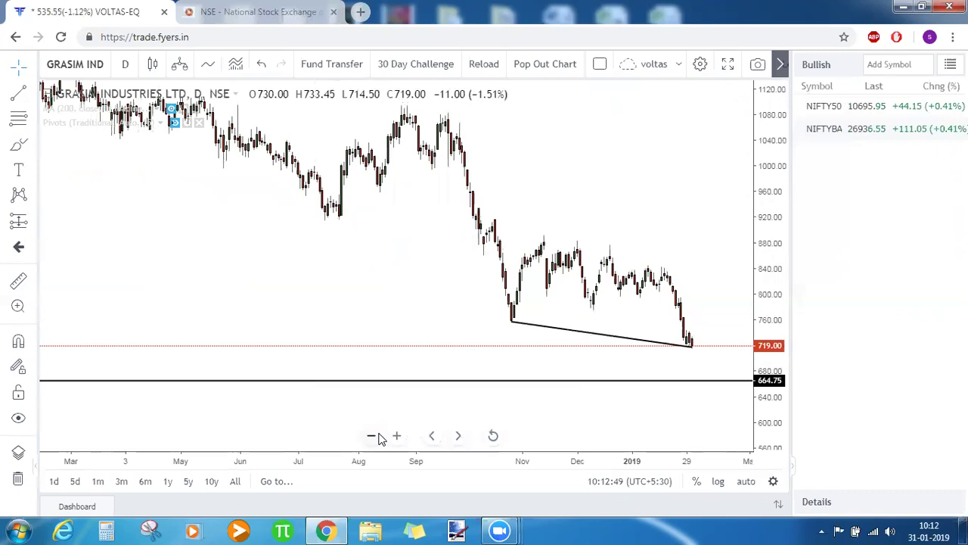
{"action": "left_click", "coordinate": [378, 436]}
{"action": "left_click", "coordinate": [372, 436]}
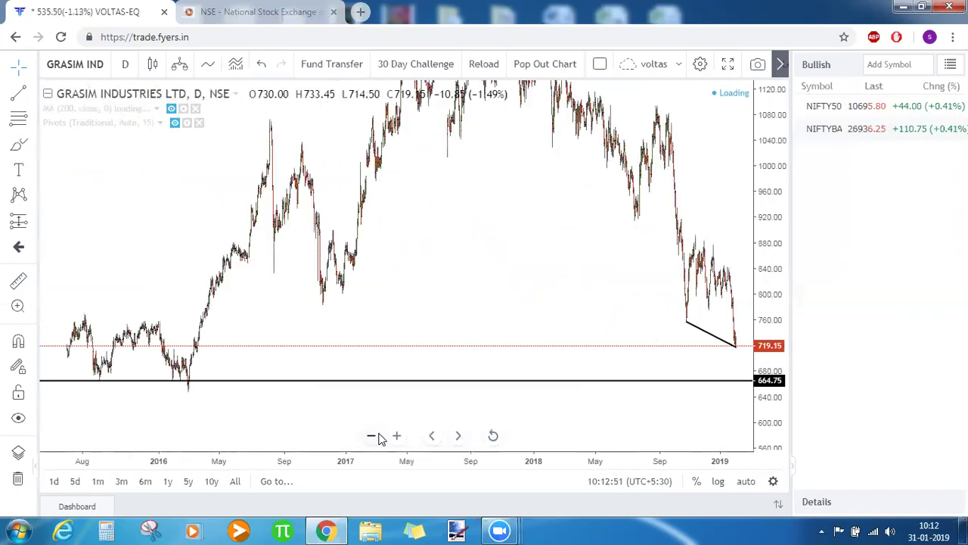
{"action": "left_click", "coordinate": [371, 437]}
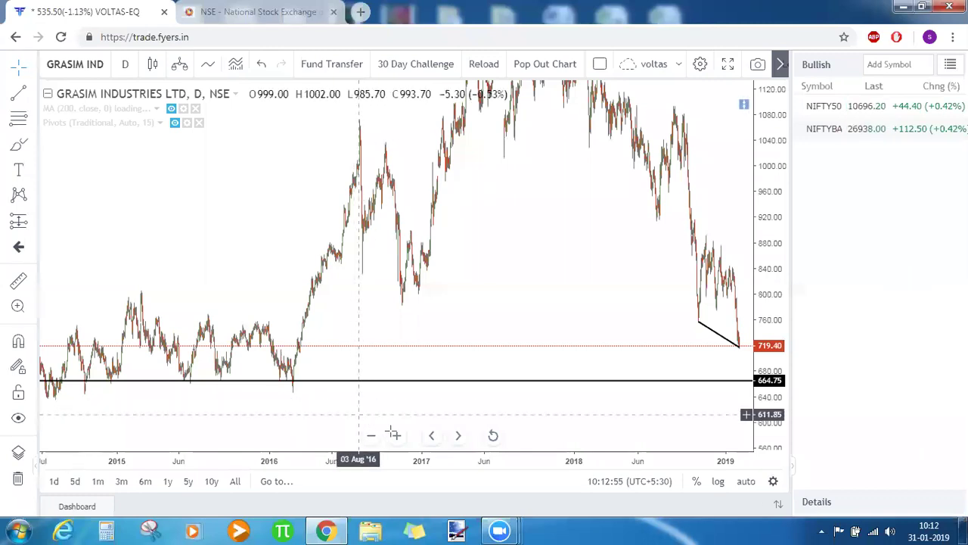
{"action": "left_click", "coordinate": [396, 436]}
{"action": "left_click", "coordinate": [396, 435]}
{"action": "left_click_drag", "start_coordinate": [237, 320], "coordinate": [568, 295]}
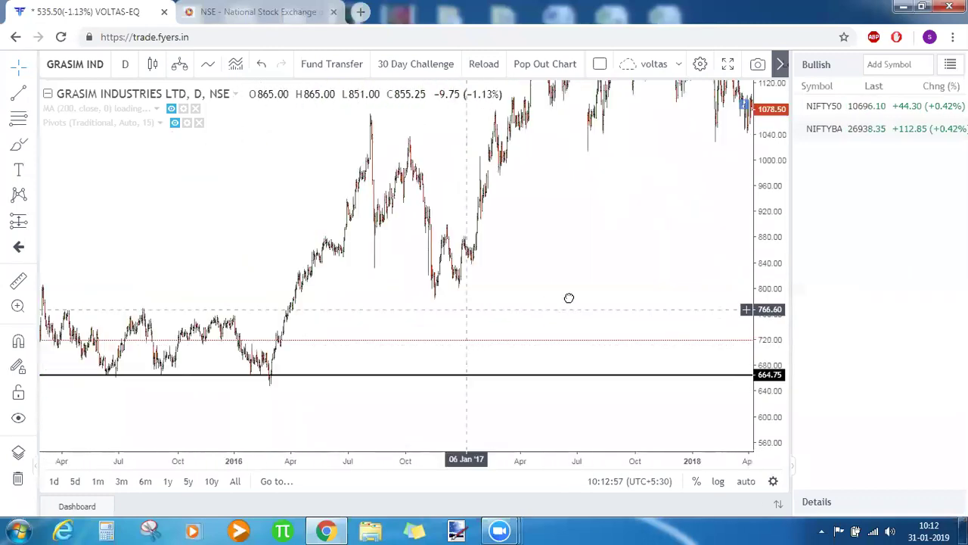
{"action": "left_click", "coordinate": [412, 336]}
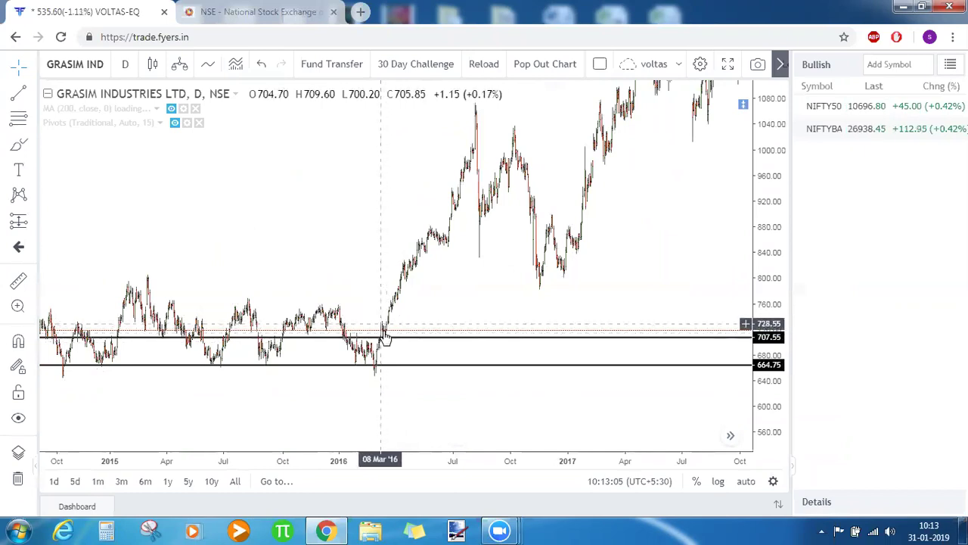
Zoom and pan to the recent months' decline and trendline, stretching the price scale for taller candles.
{"action": "left_click_drag", "start_coordinate": [408, 346], "coordinate": [342, 355]}
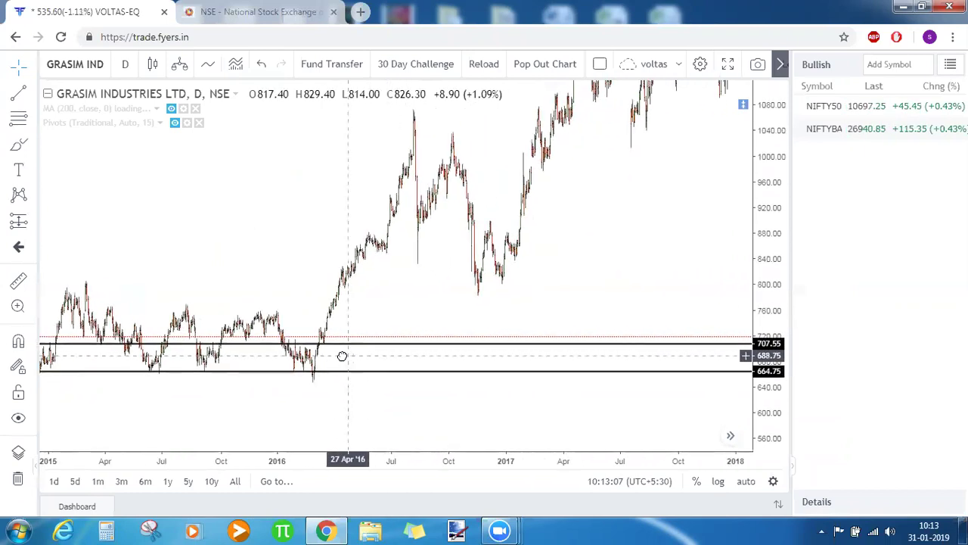
{"action": "left_click_drag", "start_coordinate": [506, 430], "coordinate": [219, 404]}
{"action": "left_click_drag", "start_coordinate": [482, 395], "coordinate": [363, 397]}
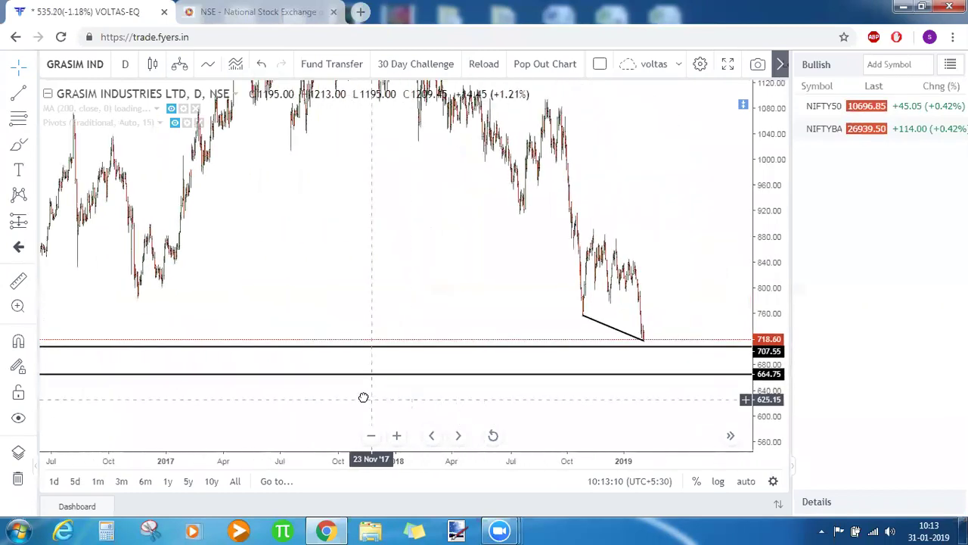
{"action": "left_click", "coordinate": [396, 435]}
{"action": "left_click", "coordinate": [397, 436]}
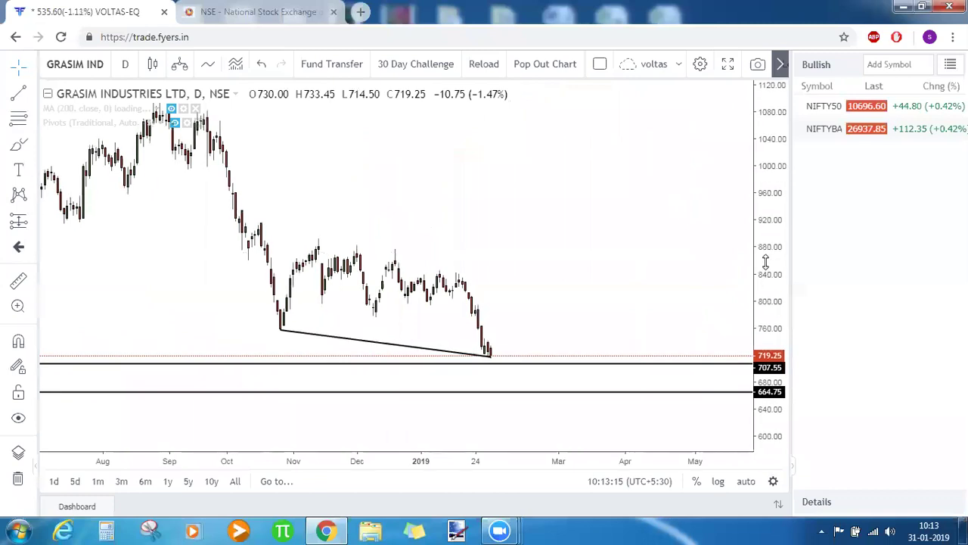
{"action": "left_click_drag", "start_coordinate": [646, 301], "coordinate": [720, 253]}
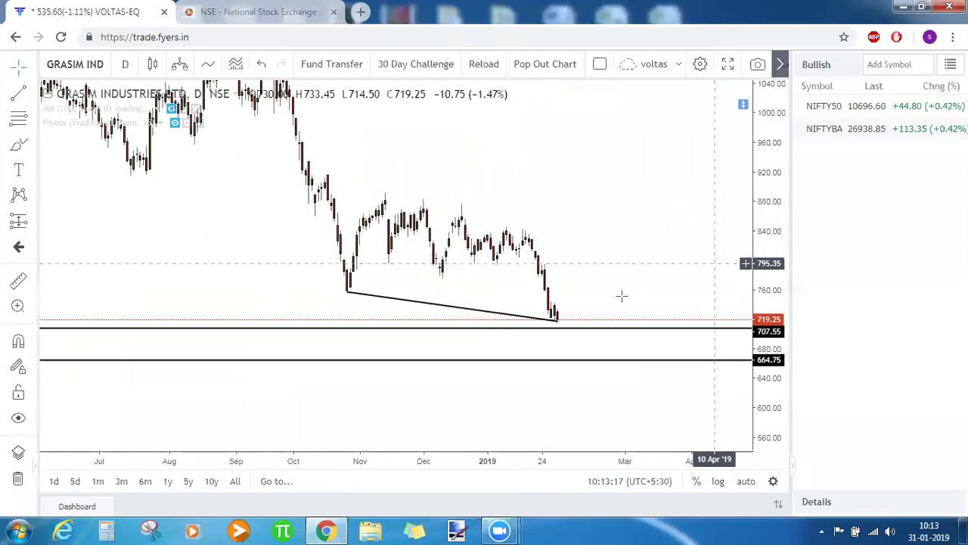
{"action": "left_click", "coordinate": [399, 436]}
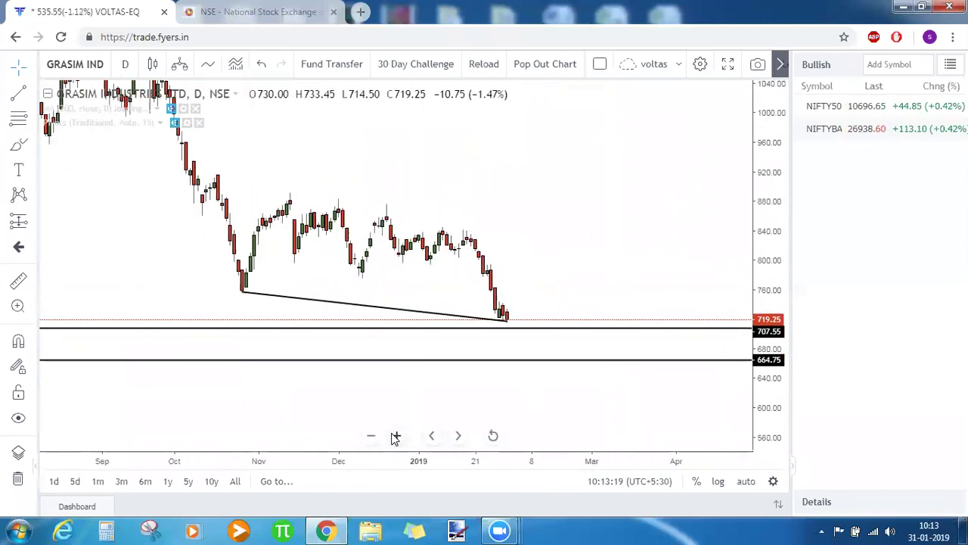
{"action": "left_click_drag", "start_coordinate": [519, 224], "coordinate": [681, 262]}
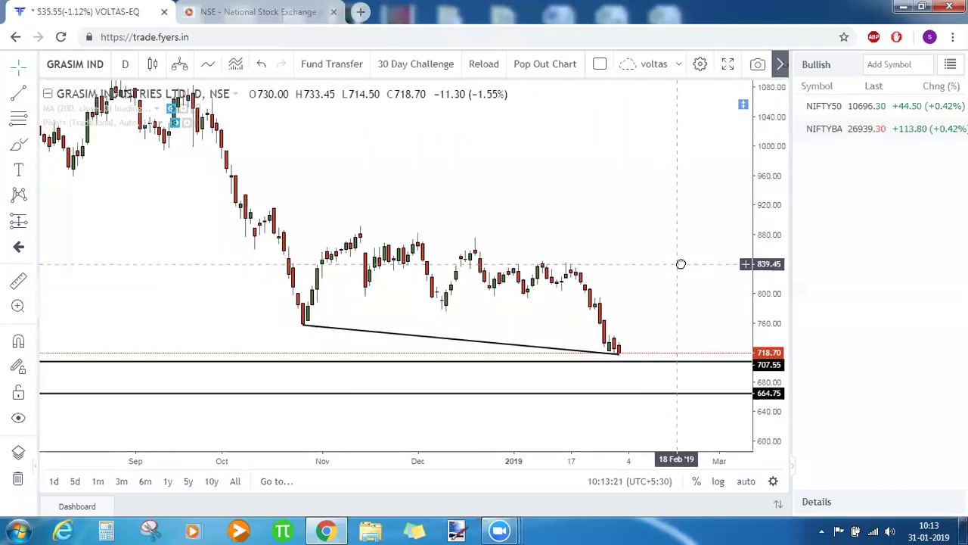
{"action": "left_click_drag", "start_coordinate": [760, 310], "coordinate": [762, 286]}
{"action": "left_click_drag", "start_coordinate": [686, 261], "coordinate": [693, 249]}
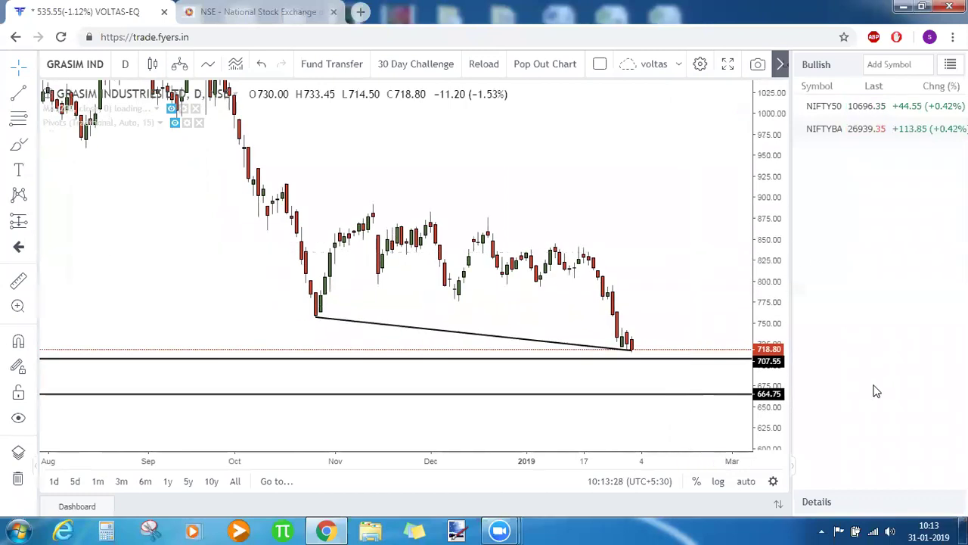
{"action": "mouse_move", "coordinate": [770, 363]}
{"action": "left_mouse_down"}
{"action": "mouse_move", "coordinate": [766, 331]}
{"action": "mouse_move", "coordinate": [767, 364]}
{"action": "left_mouse_up"}
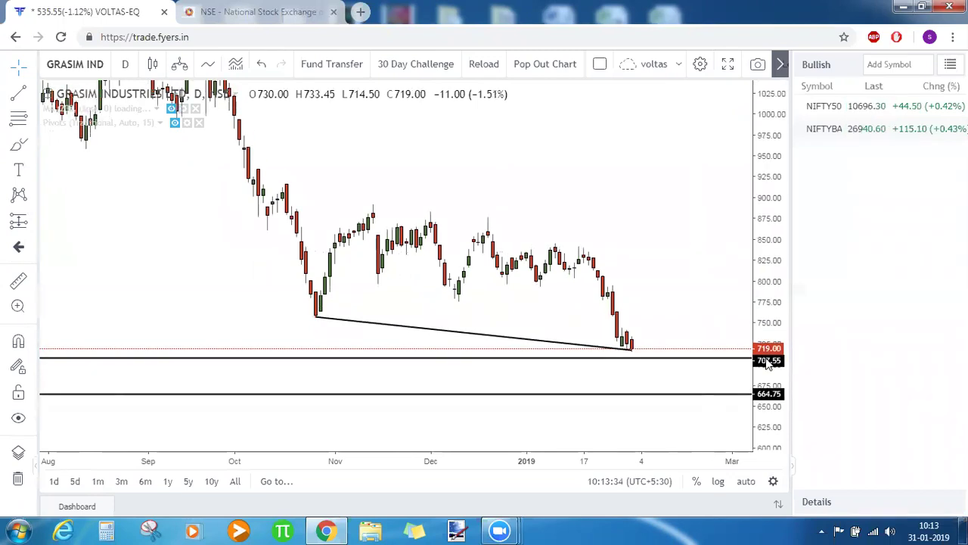
{"action": "left_click_drag", "start_coordinate": [767, 364], "coordinate": [704, 244]}
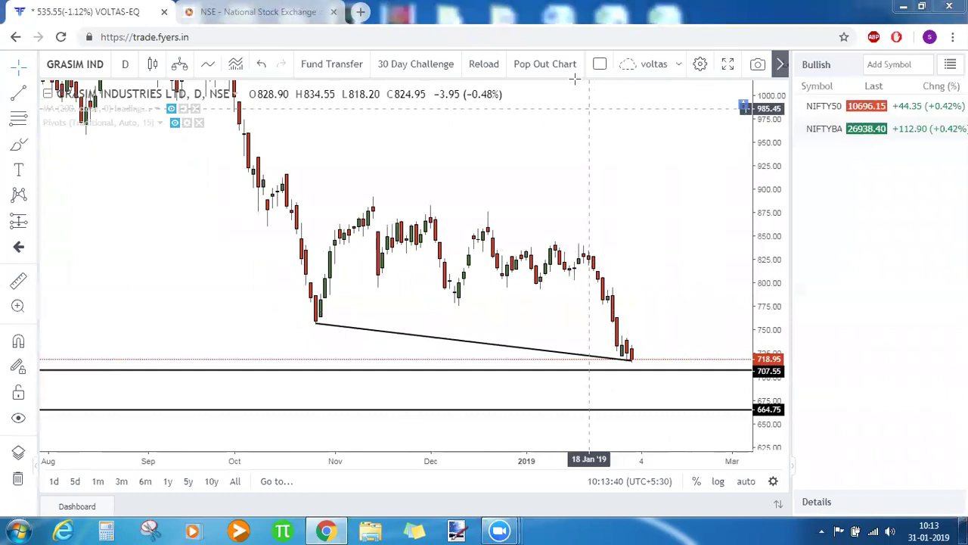
Load the ICICIBANK-EQ daily chart and mark a horizontal support line at 335.80.
{"action": "type", "text": "ICICIBANK-EQ"}
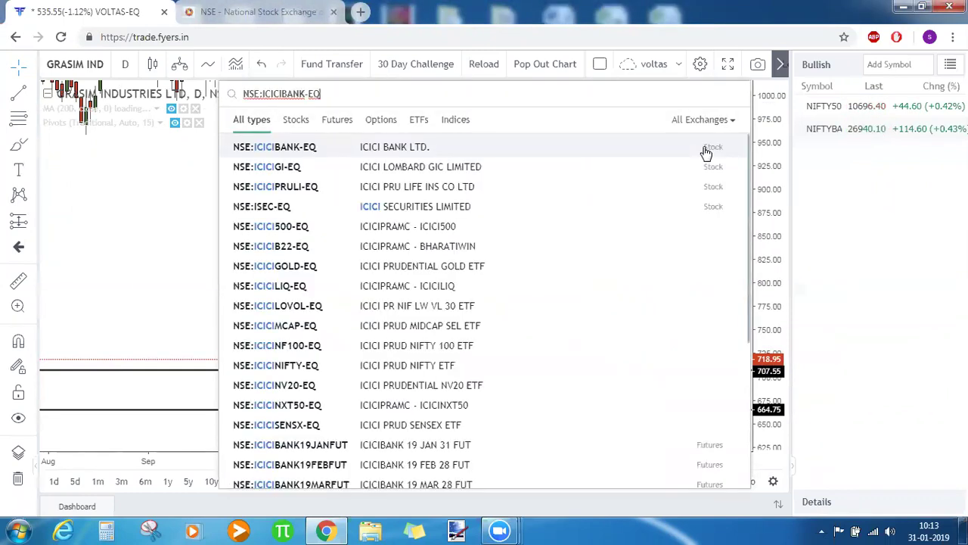
{"action": "key", "text": "Return"}
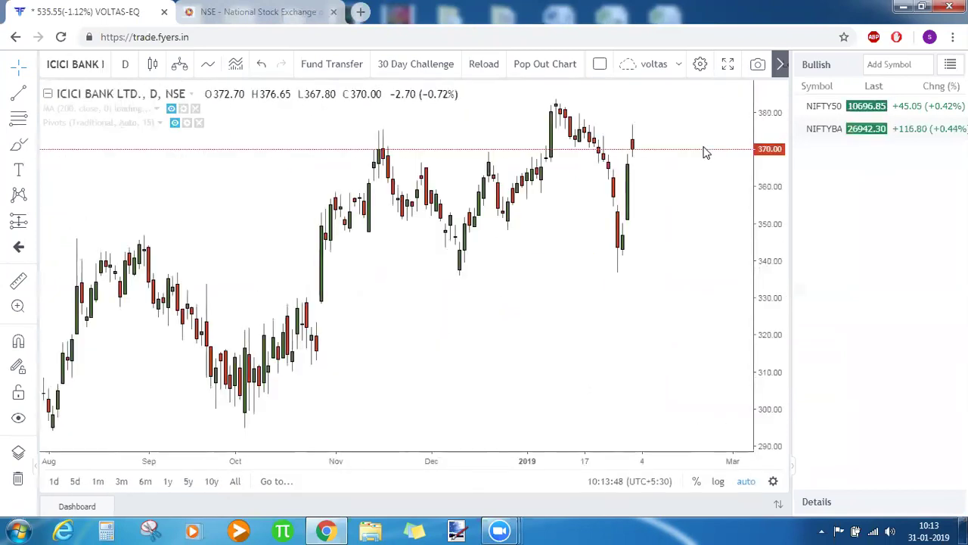
{"action": "left_click_drag", "start_coordinate": [775, 166], "coordinate": [767, 252]}
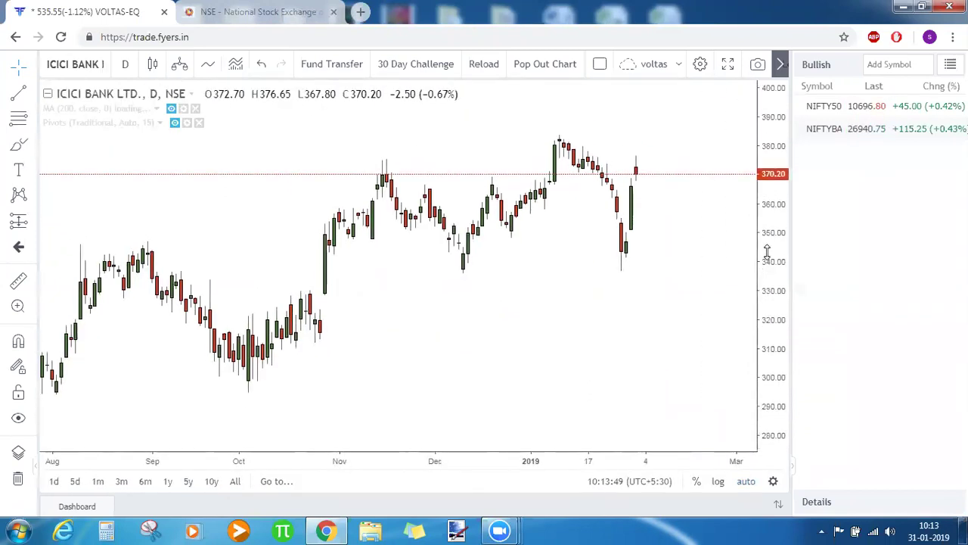
{"action": "left_click", "coordinate": [679, 273]}
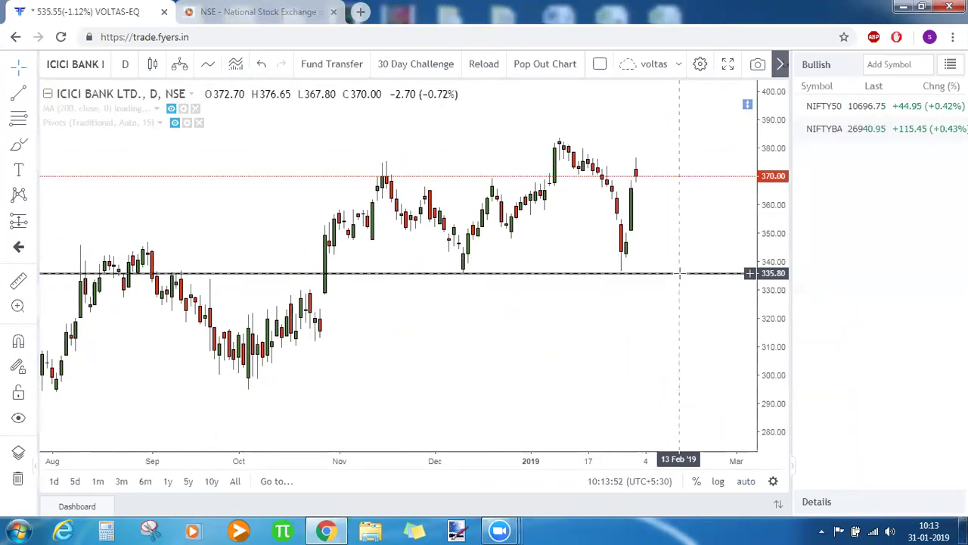
Hide the Pivots and 200-period MA overlays, then add a horizontal resistance line at 384.10.
{"action": "left_click", "coordinate": [177, 123]}
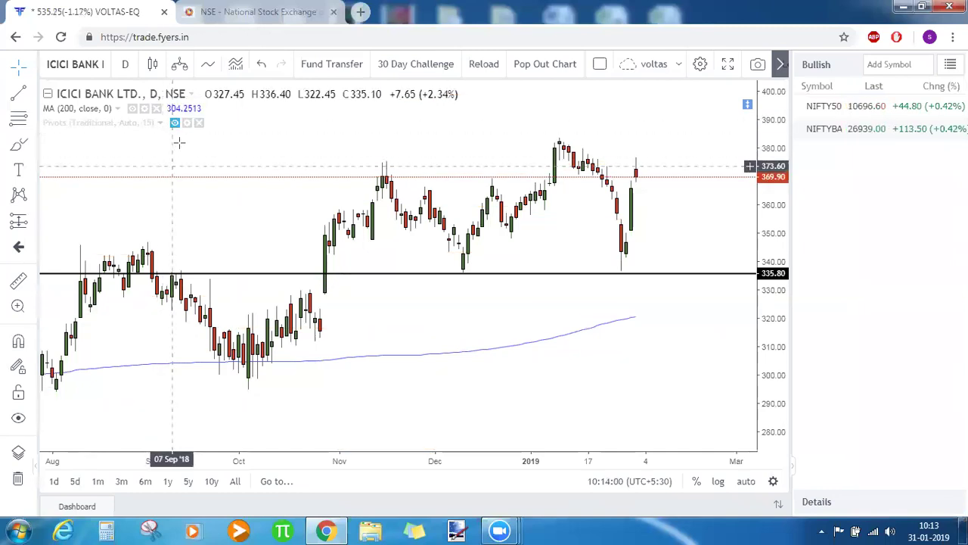
{"action": "left_click", "coordinate": [133, 108]}
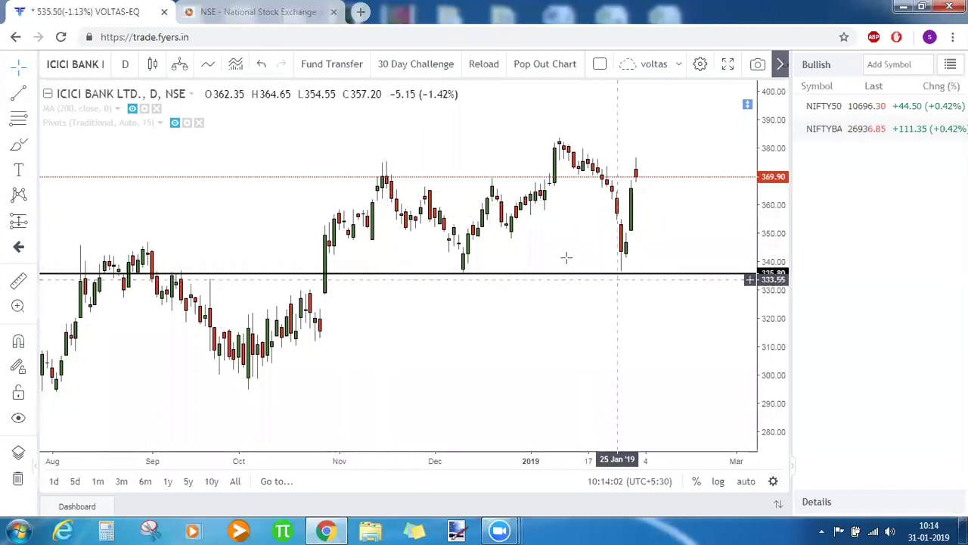
{"action": "left_click", "coordinate": [583, 136]}
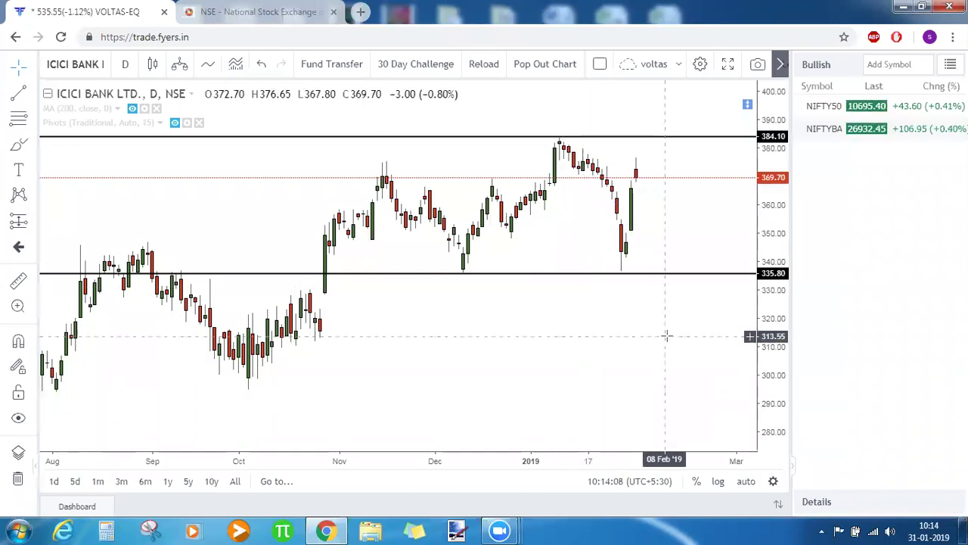